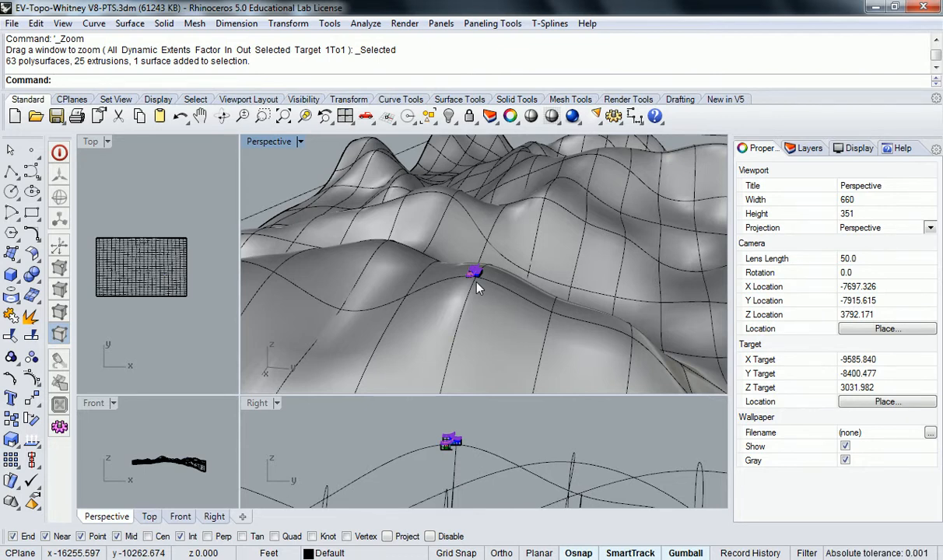
mouse_move(463, 297)
right_down()
mouse_move(588, 301)
mouse_move(458, 303)
right_up()
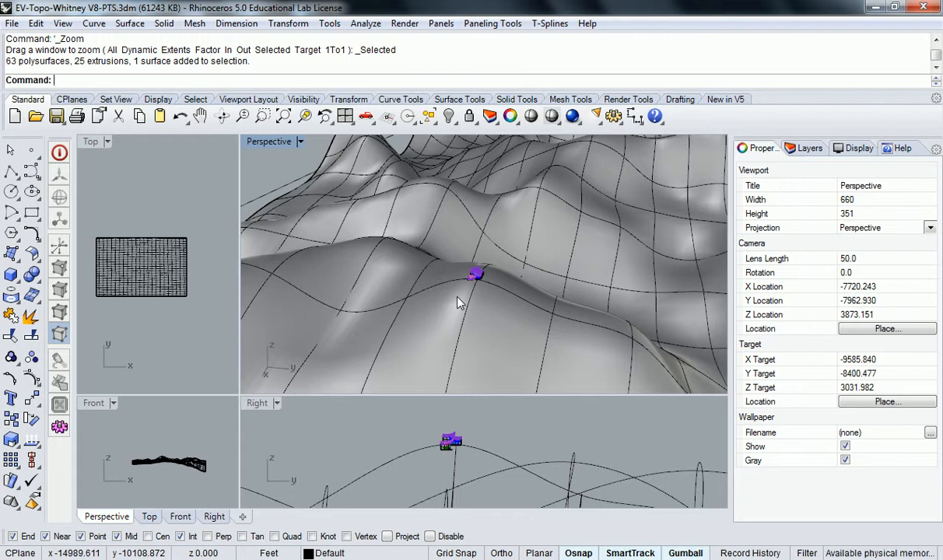
scroll(454, 296, up, 5)
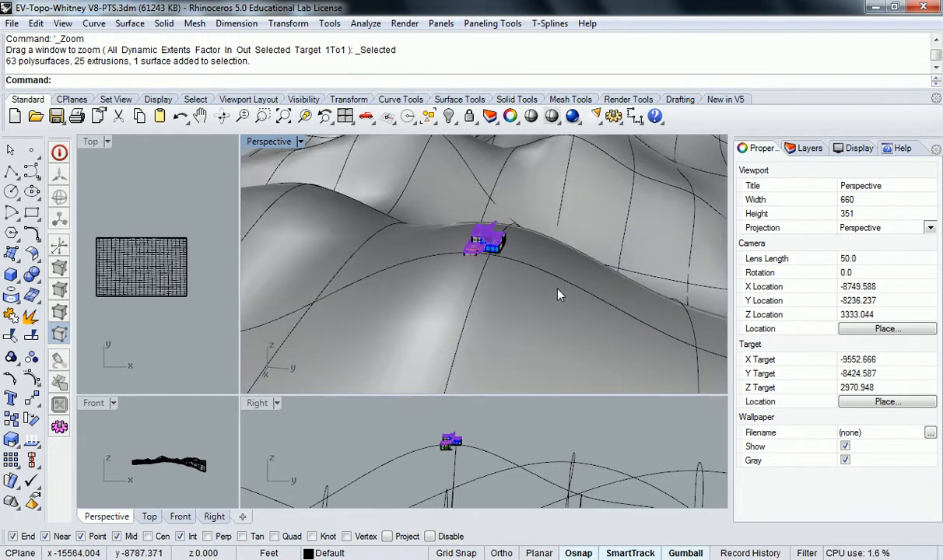
Switch to the web browser and search Google for "axonometric section".
key(alt+Tab)
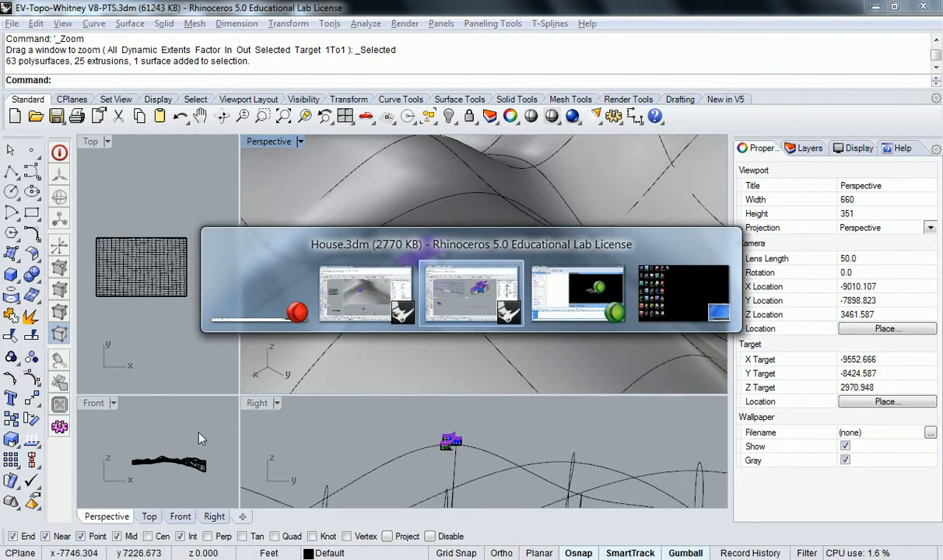
mouse_move(632, 271)
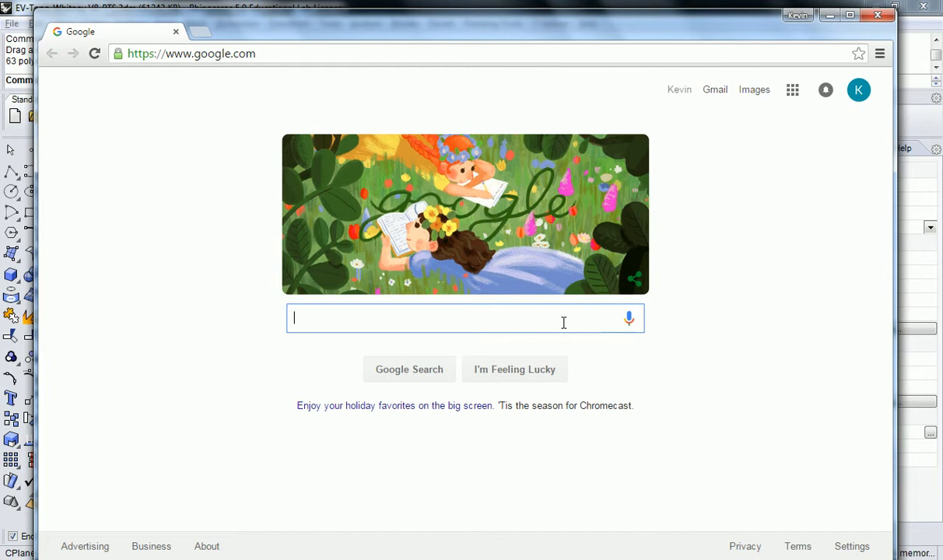
text(axone)
key(BackSpace)
key(BackSpace)
text(om)
key(BackSpace)
key(BackSpace)
text(nometi)
key(BackSpace)
text(ric section)
key(Return)
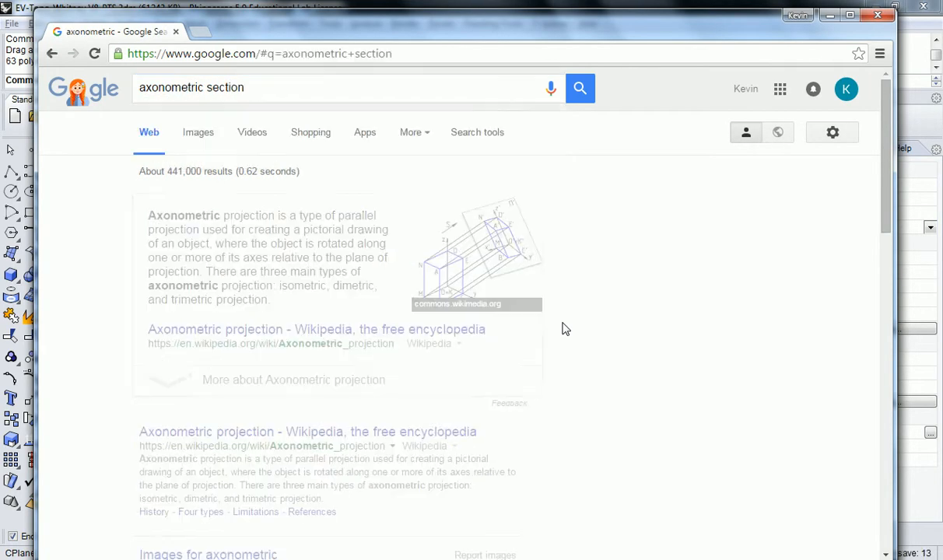
Show the image results and open the split-open axonometric transverse section drawing at full size.
click(200, 135)
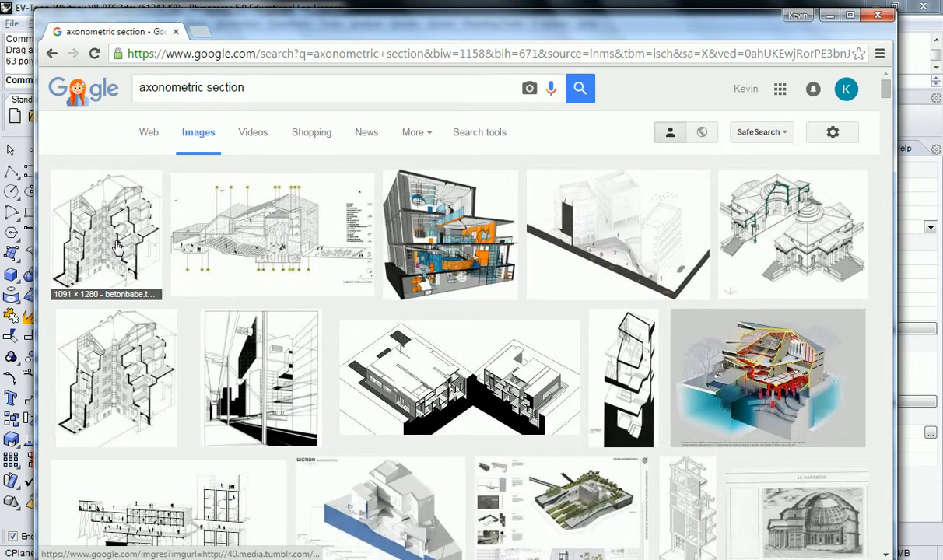
click(462, 377)
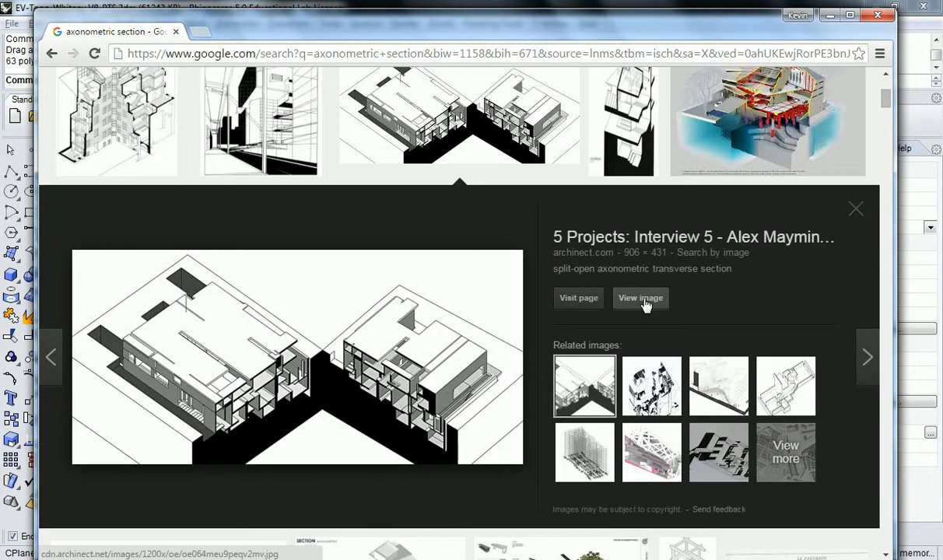
click(640, 299)
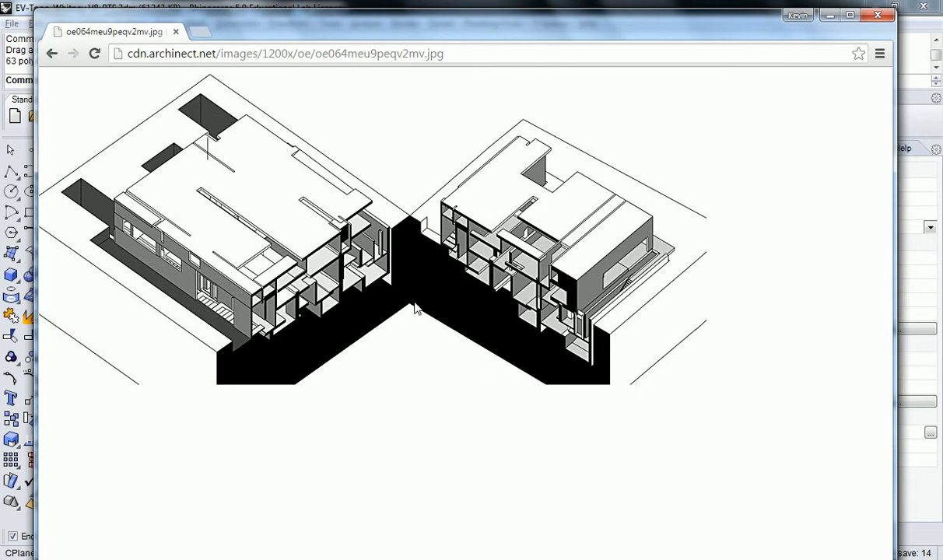
Switch back to Rhinoceros and examine how the house sits on the hilltop from several angles.
key(alt+Tab)
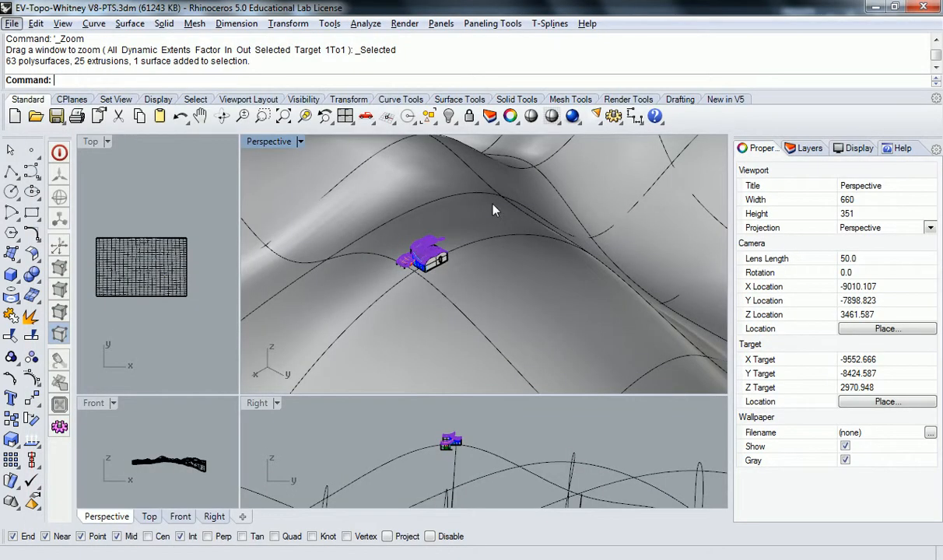
mouse_move(466, 192)
right_down()
mouse_move(454, 226)
mouse_move(484, 271)
mouse_move(435, 211)
mouse_move(466, 195)
mouse_move(604, 224)
mouse_move(459, 246)
mouse_move(537, 208)
mouse_move(553, 233)
mouse_move(515, 211)
mouse_move(571, 247)
mouse_move(568, 218)
mouse_move(581, 203)
mouse_move(615, 202)
mouse_move(611, 263)
mouse_move(365, 277)
mouse_move(379, 290)
mouse_move(504, 327)
mouse_move(370, 297)
mouse_move(399, 286)
mouse_move(364, 278)
mouse_move(449, 283)
right_up()
click(469, 199)
click(542, 293)
scroll(540, 294, up, 9)
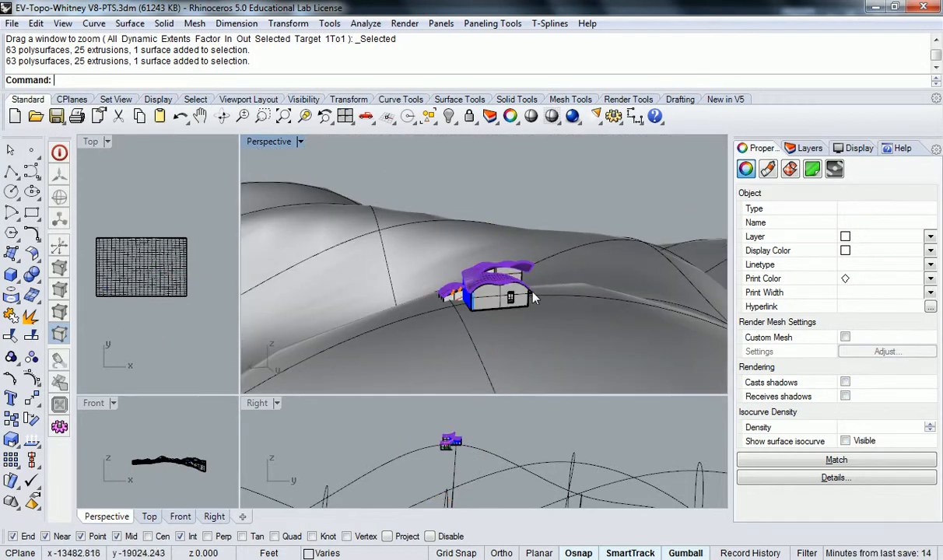
right_drag(521, 299, 420, 300)
click(536, 311)
scroll(155, 286, up, 5)
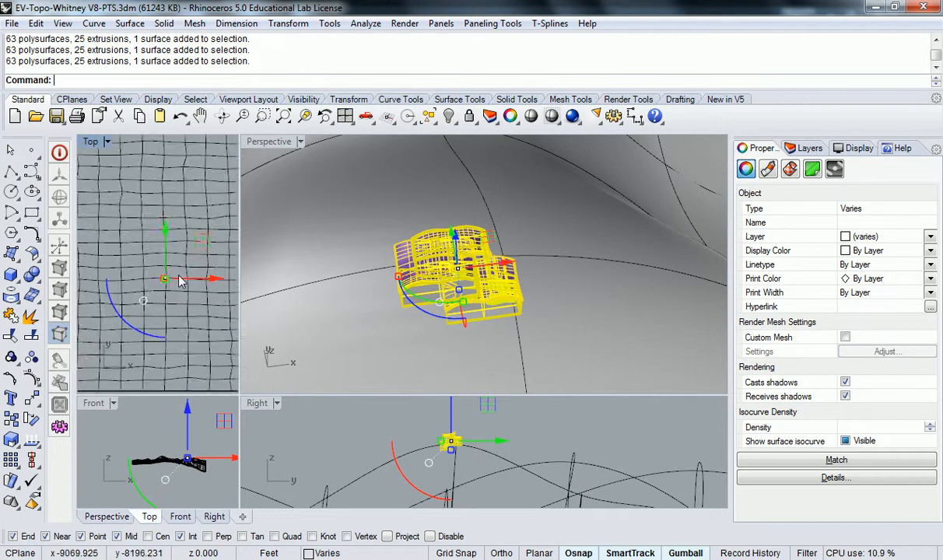
scroll(152, 289, down, 3)
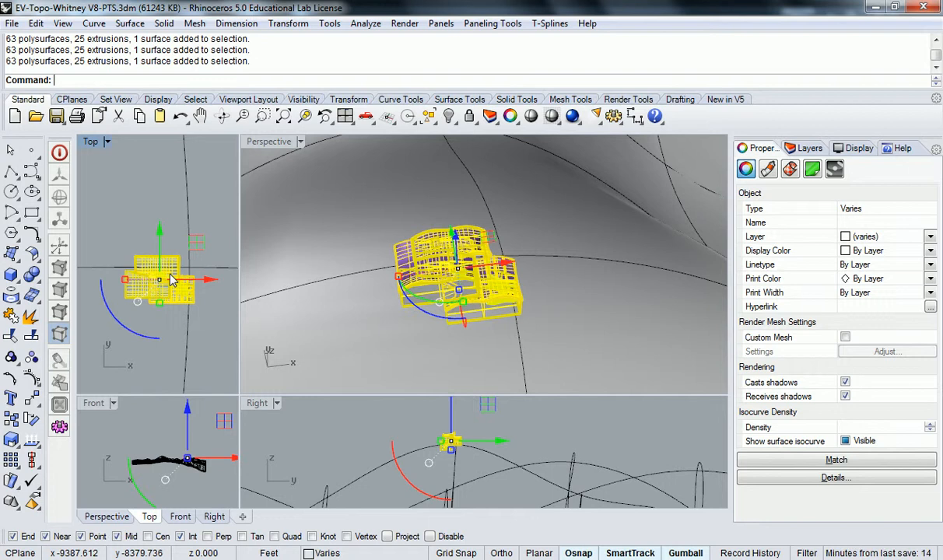
key(Escape)
right_drag(474, 244, 416, 208)
scroll(451, 214, up, 8)
right_drag(502, 219, 413, 160)
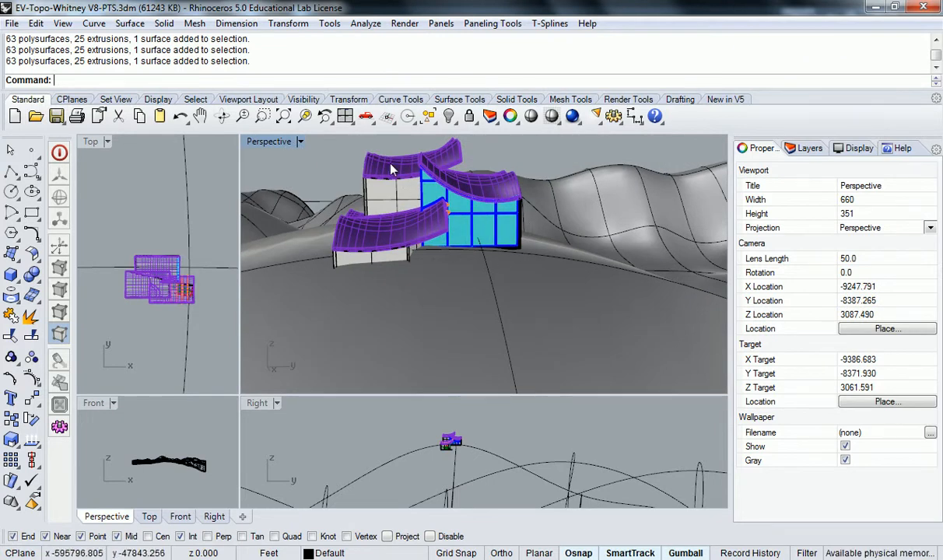
right_drag(431, 196, 499, 194)
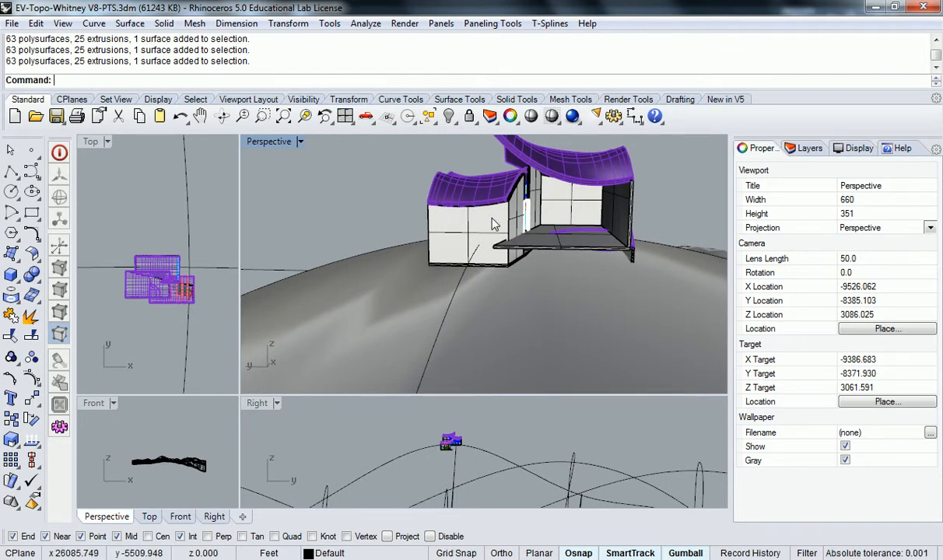
Rotate the whole house slightly counterclockwise in plan on the hilltop.
mouse_move(201, 271)
right_down()
mouse_move(168, 322)
mouse_move(207, 256)
right_up()
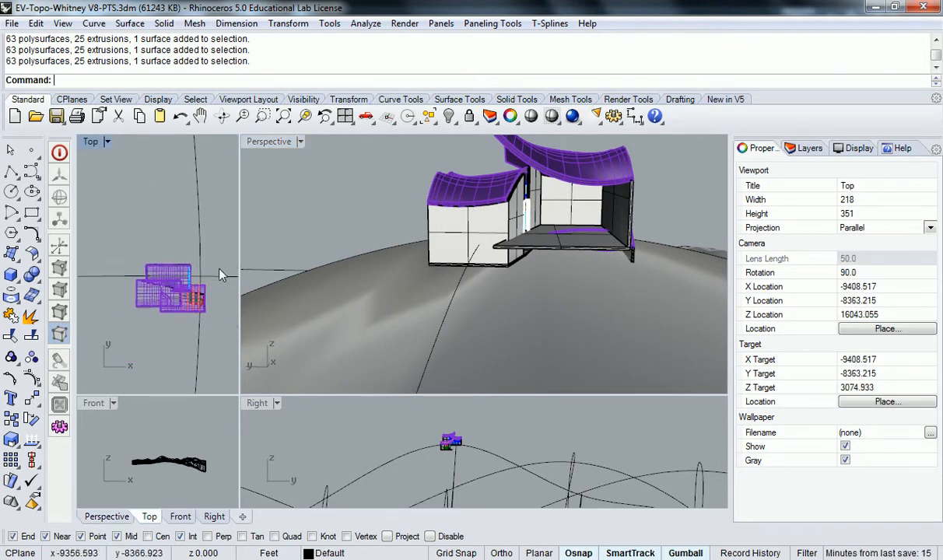
click(183, 268)
right_drag(575, 203, 459, 319)
scroll(568, 258, down, 10)
drag(402, 307, 411, 313)
right_drag(412, 311, 583, 255)
right_drag(608, 237, 469, 290)
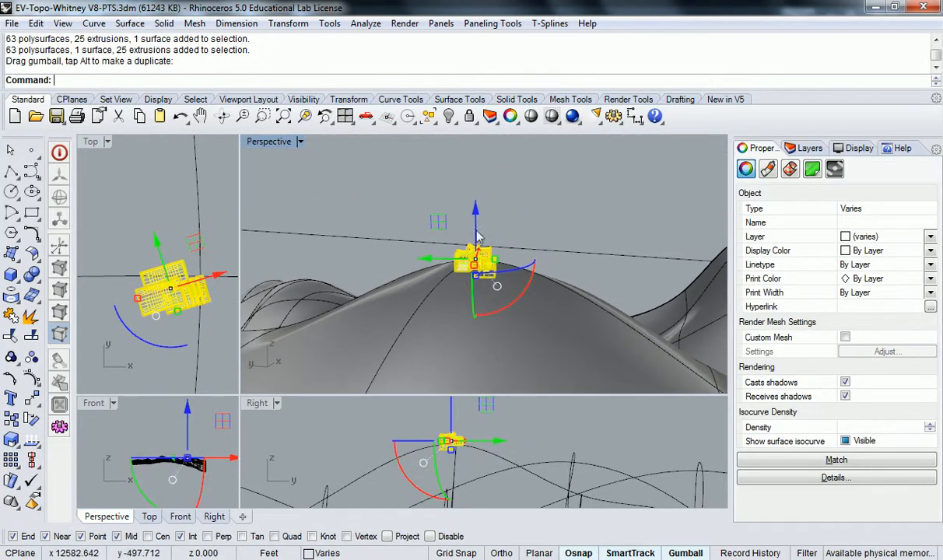
Deselect the house and examine its orientation, walls and curved roofs against the terrain from several sides.
right_drag(500, 259, 483, 184)
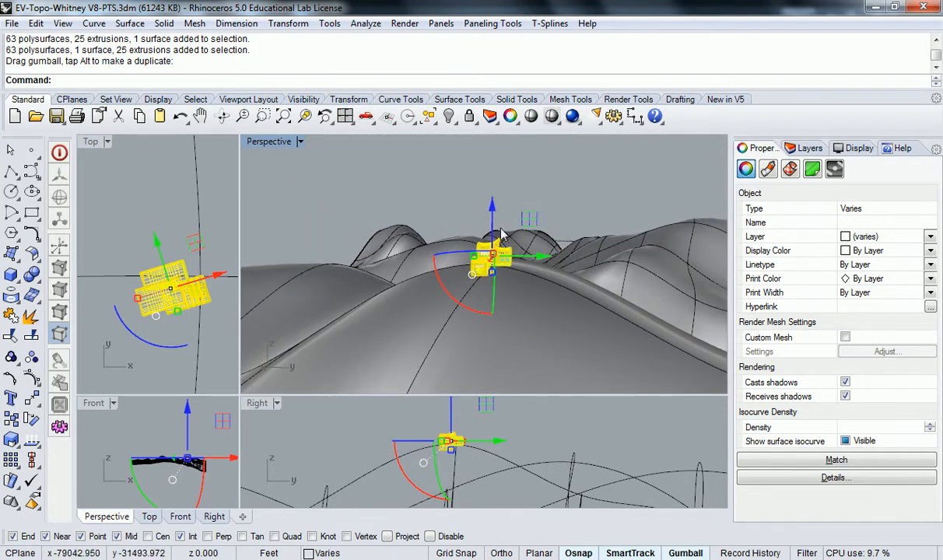
right_drag(473, 233, 455, 255)
key(Escape)
scroll(410, 251, up, 6)
right_drag(531, 263, 542, 303)
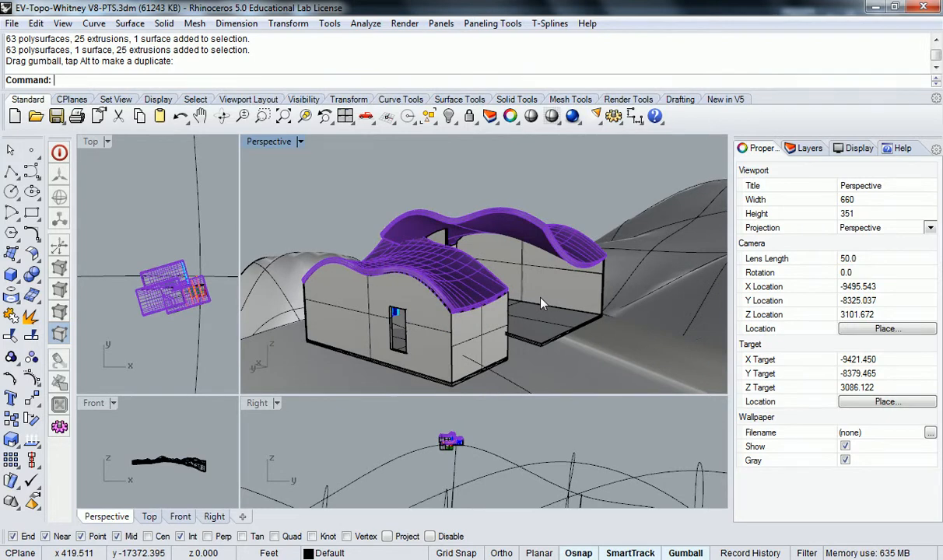
right_drag(542, 303, 370, 273)
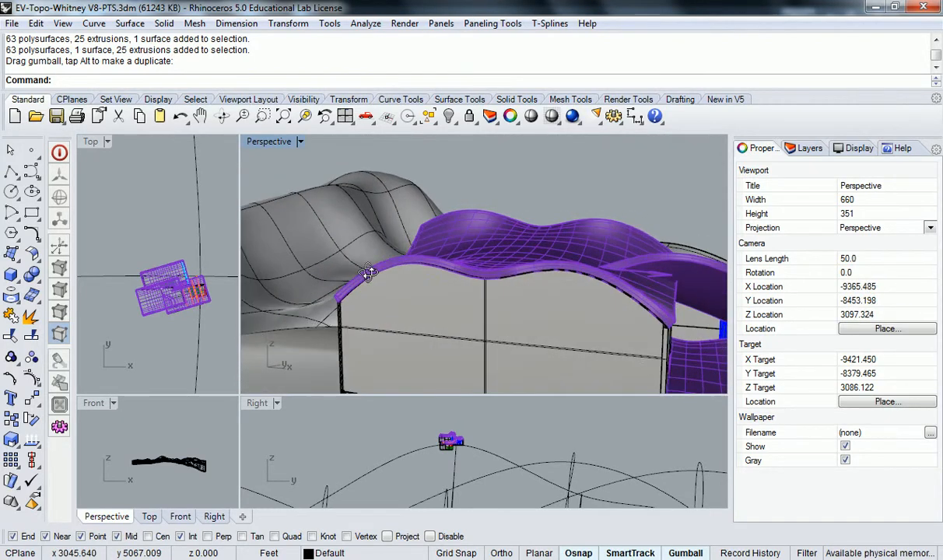
mouse_move(369, 273)
right_down()
mouse_move(564, 295)
mouse_move(695, 288)
mouse_move(537, 280)
mouse_move(410, 296)
mouse_move(364, 278)
right_up()
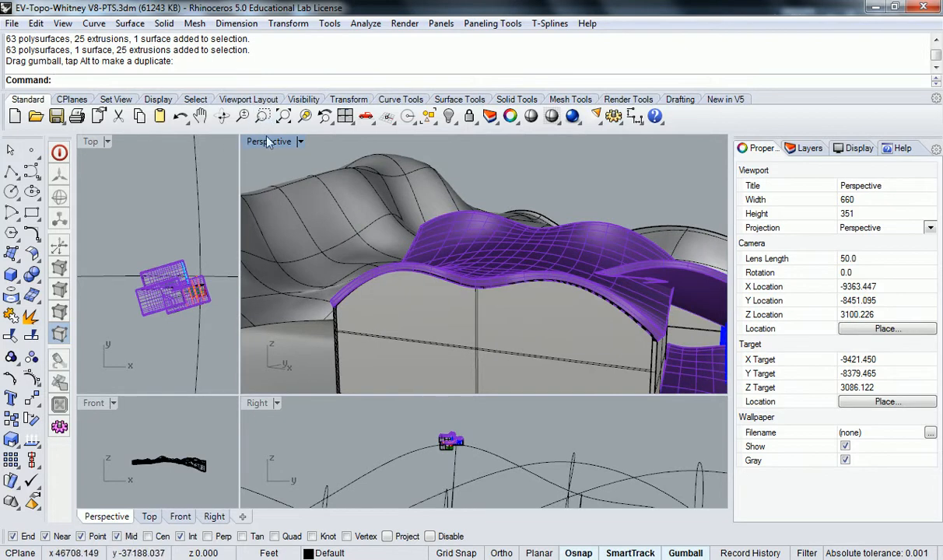
scroll(476, 286, down, 10)
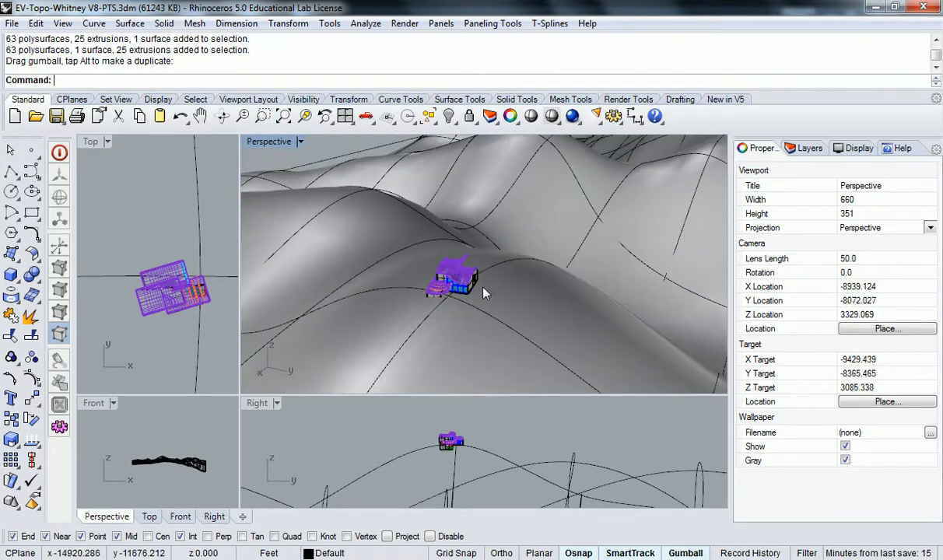
Move the whole house in the positive Y direction, off the crest of the hill.
click(459, 282)
right_drag(516, 290, 579, 204)
right_drag(633, 290, 582, 332)
drag(524, 320, 548, 287)
Lower the house vertically toward the terrain and check from below how its underside meets the slope.
right_drag(568, 294, 439, 269)
scroll(427, 210, up, 2)
drag(430, 206, 430, 227)
right_drag(470, 297, 330, 305)
key(Escape)
scroll(321, 305, up, 6)
shift+right_drag(330, 302, 493, 298)
right_drag(494, 300, 494, 258)
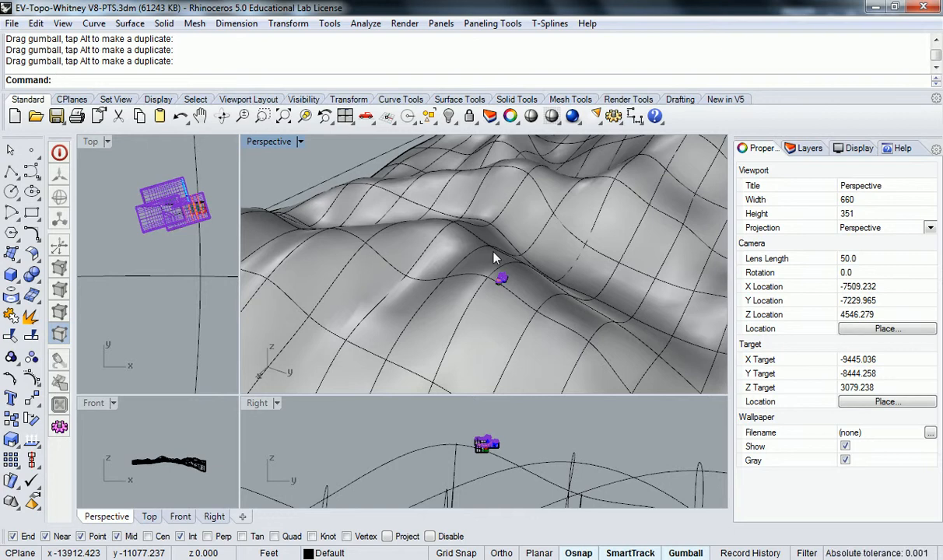
scroll(476, 264, up, 10)
shift+right_drag(454, 222, 512, 269)
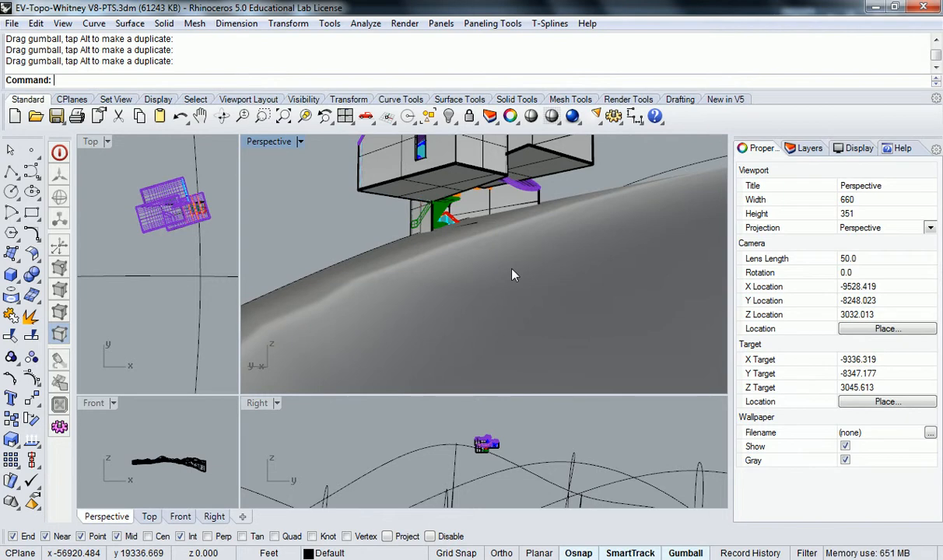
Create a layer named negatives and set its colour to blue.
click(806, 148)
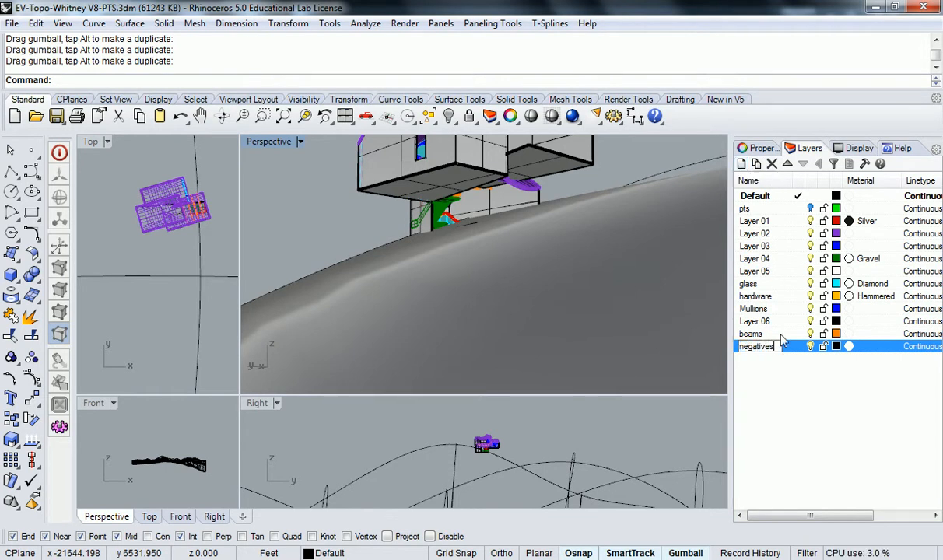
click(835, 347)
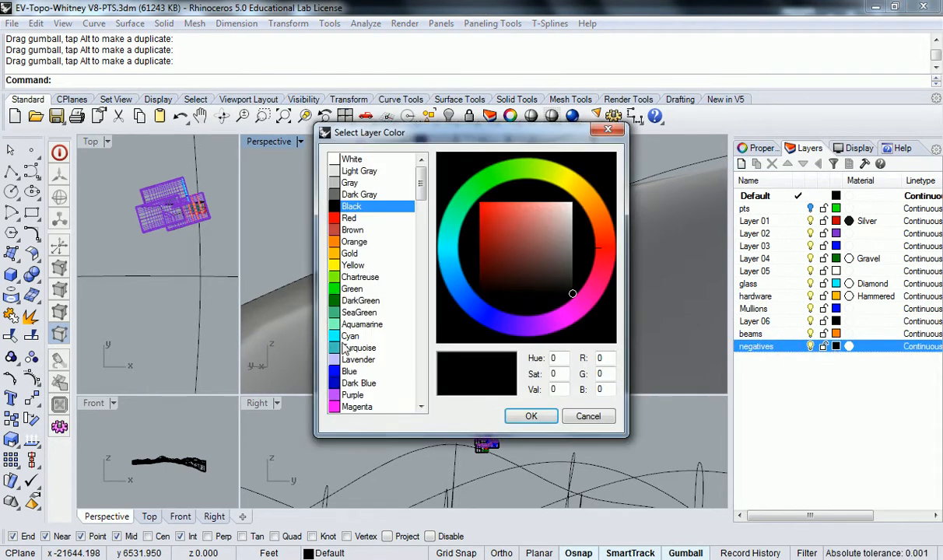
click(531, 416)
Create a layer named landscape with the colour Brown and assign the terrain surface to it.
right_drag(456, 246, 524, 250)
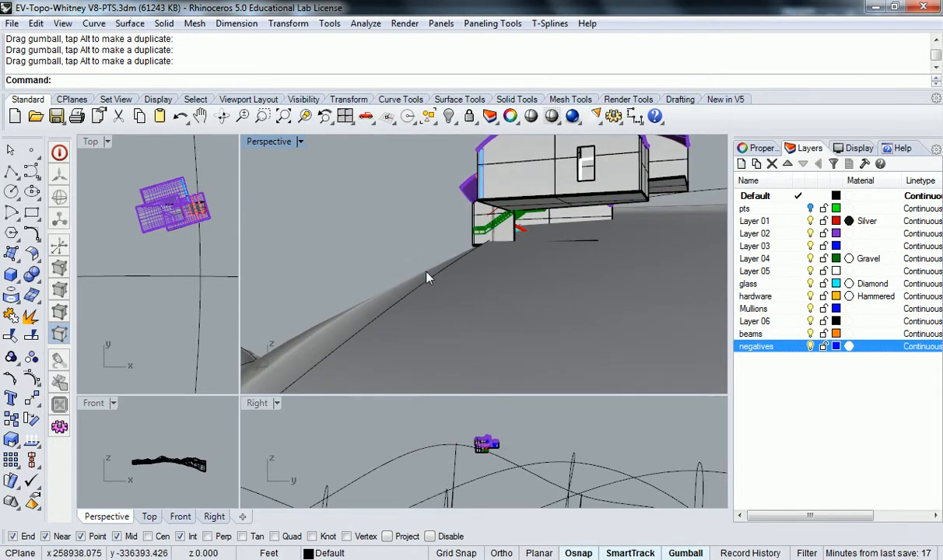
click(485, 259)
click(741, 164)
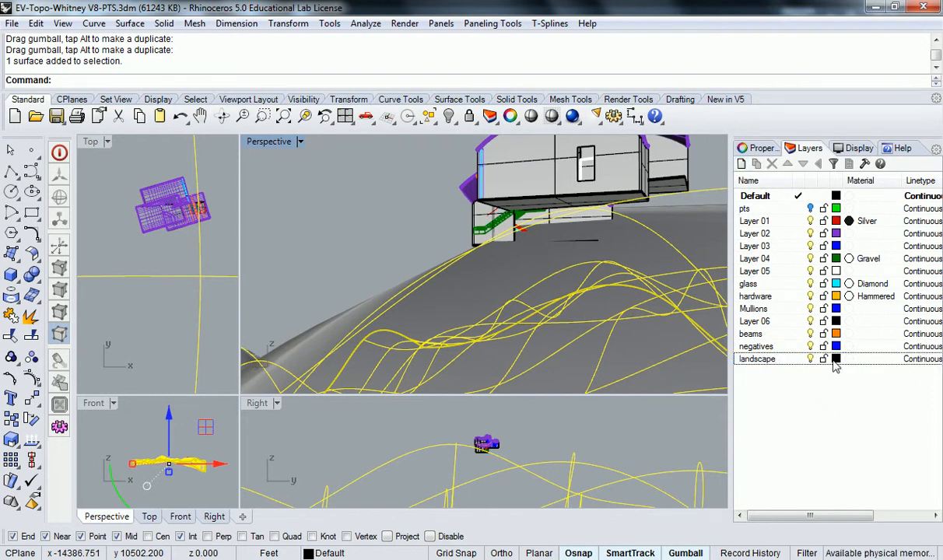
click(835, 359)
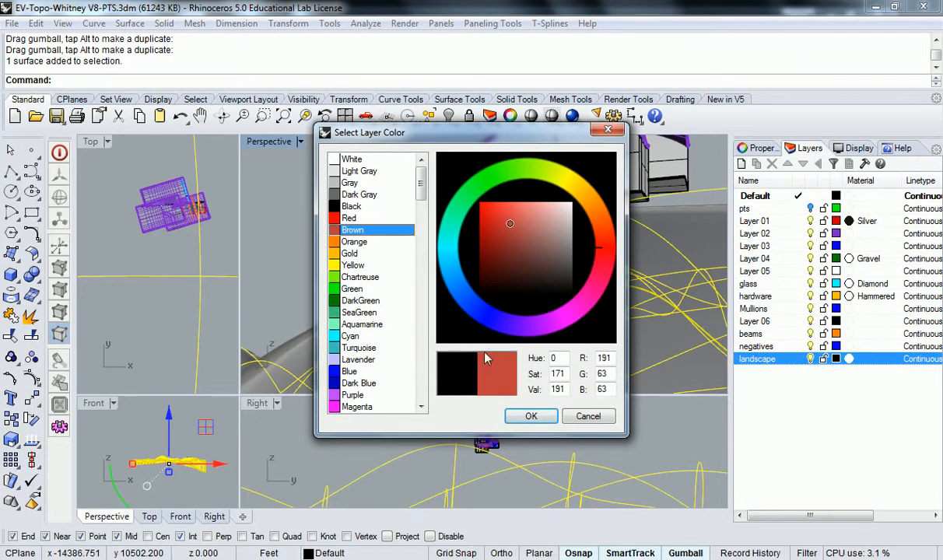
click(532, 417)
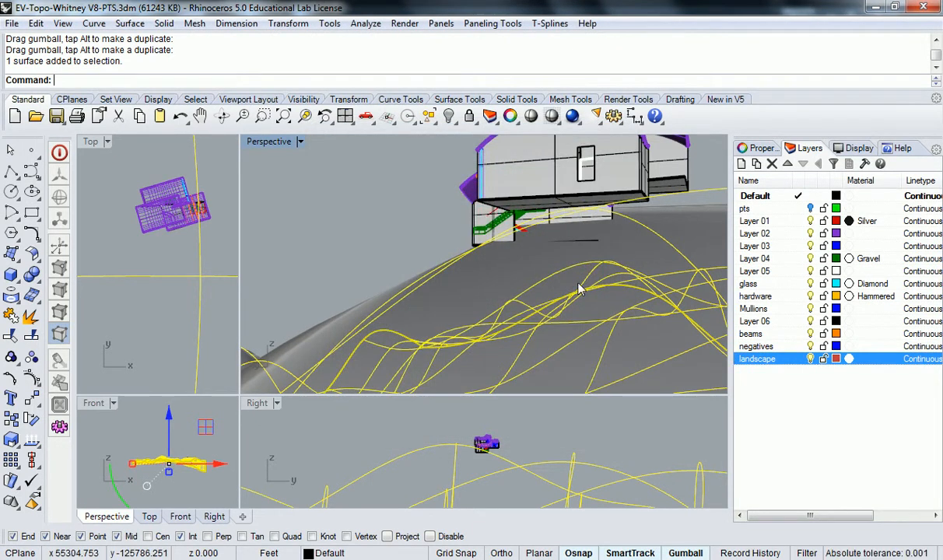
right_click(788, 359)
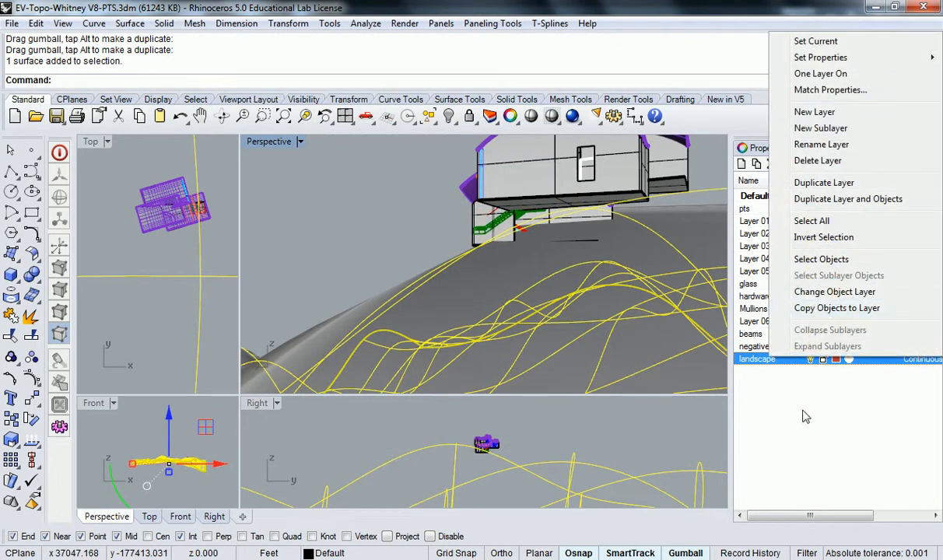
click(820, 294)
right_drag(514, 227, 646, 264)
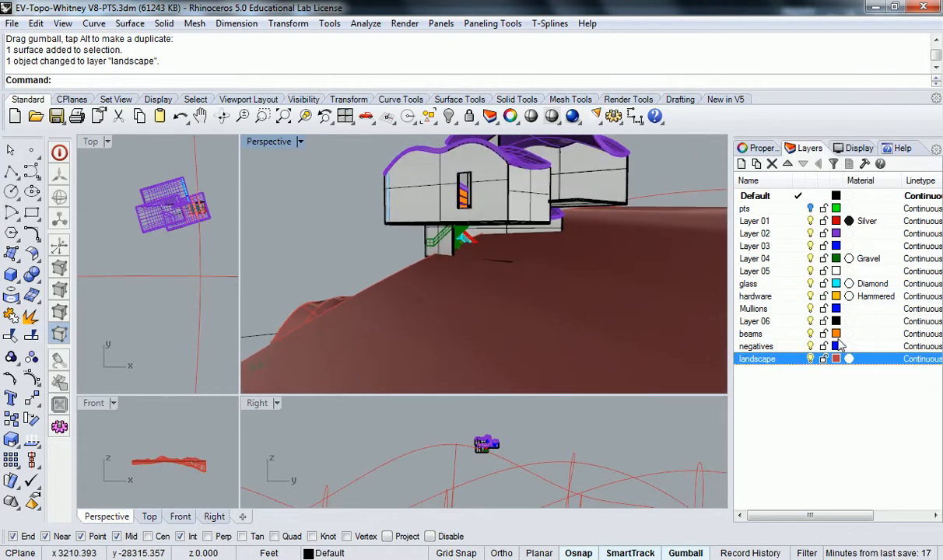
Make negatives the current layer and hide the landscape layer to inspect the house's underside.
click(789, 346)
click(811, 360)
right_drag(496, 259, 561, 242)
right_drag(591, 204, 512, 191)
scroll(512, 191, up, 3)
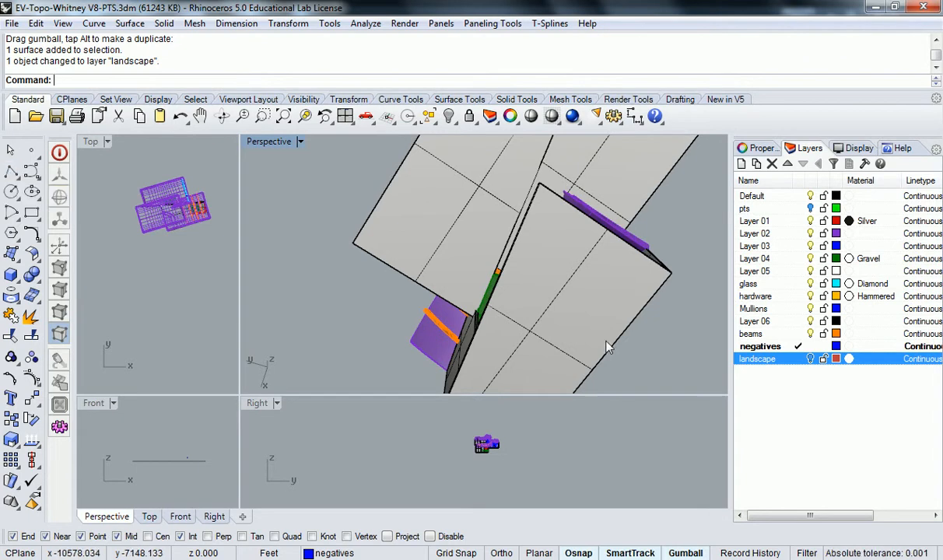
Turn the landscape layer back on and undo the accidental drag of the terrain surface.
click(810, 359)
drag(621, 294, 520, 255)
key(ctrl+z)
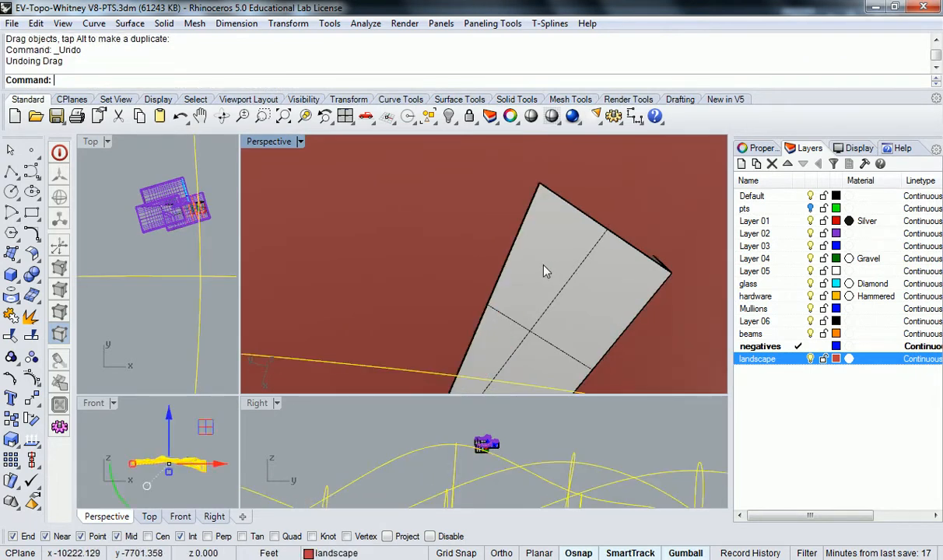
key(Escape)
Lower the whole house slightly further into the slope and check where its floor volumes meet the terrain.
scroll(552, 255, down, 5)
right_drag(553, 255, 615, 335)
right_drag(529, 236, 448, 262)
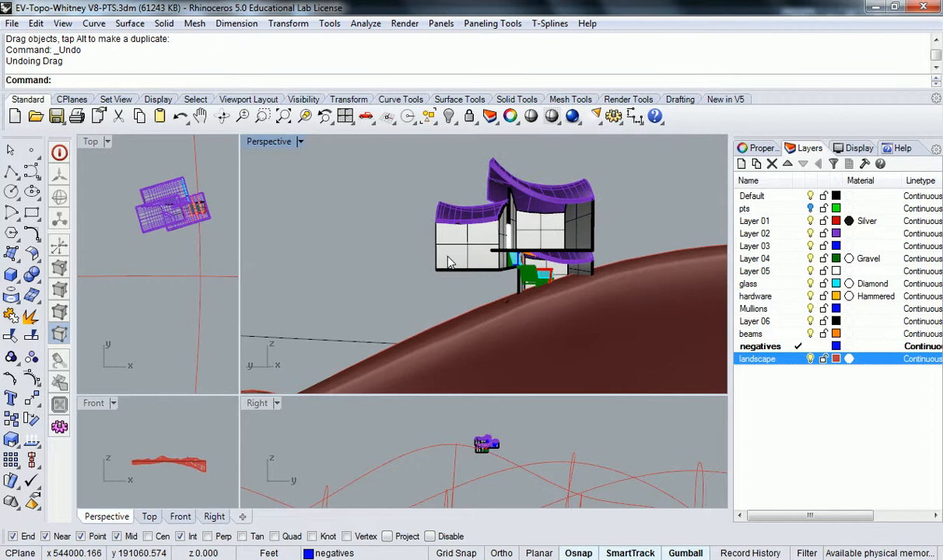
click(595, 230)
drag(516, 191, 516, 210)
right_drag(657, 291, 607, 293)
right_drag(658, 249, 614, 225)
click(598, 265)
scroll(620, 339, up, 2)
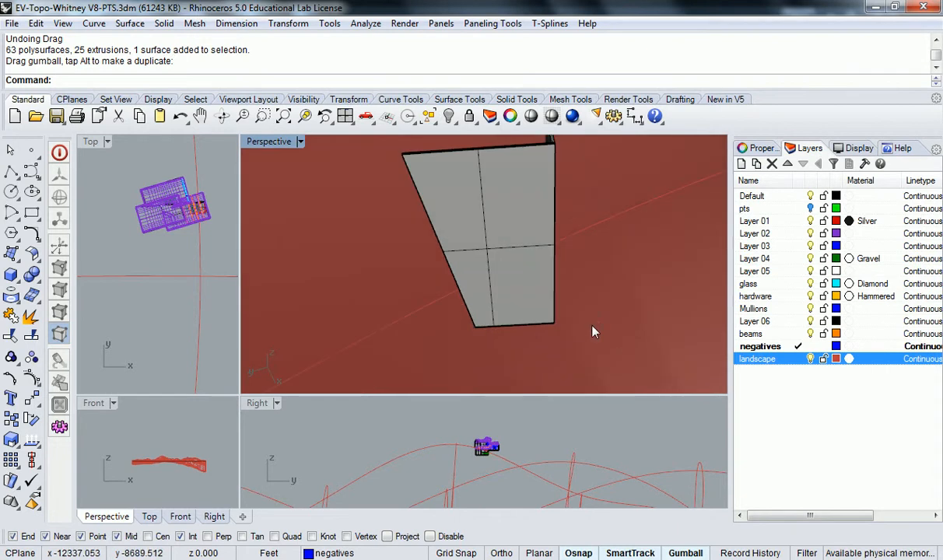
Start a polyline on the underside of the house's lower floor, snapping to its first three corners.
shift+right_drag(463, 210, 477, 261)
click(11, 172)
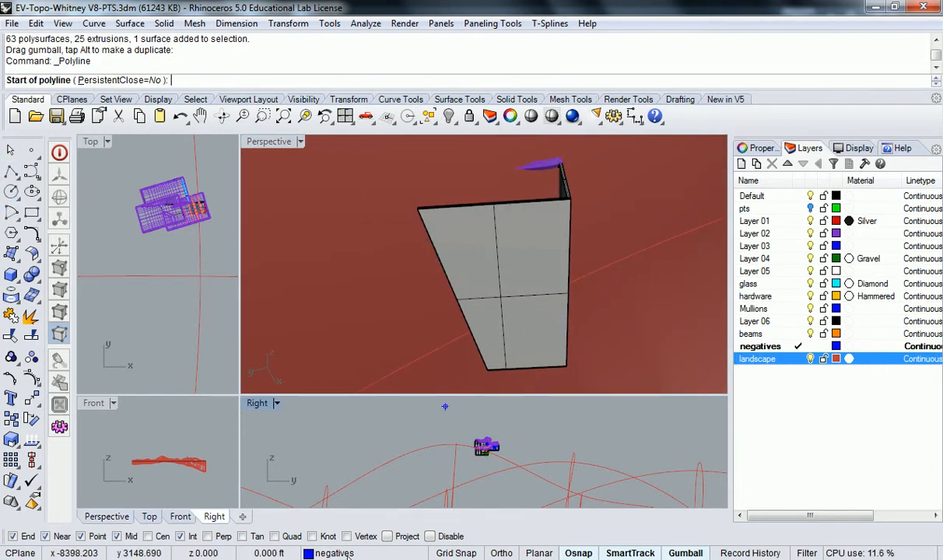
scroll(421, 209, up, 5)
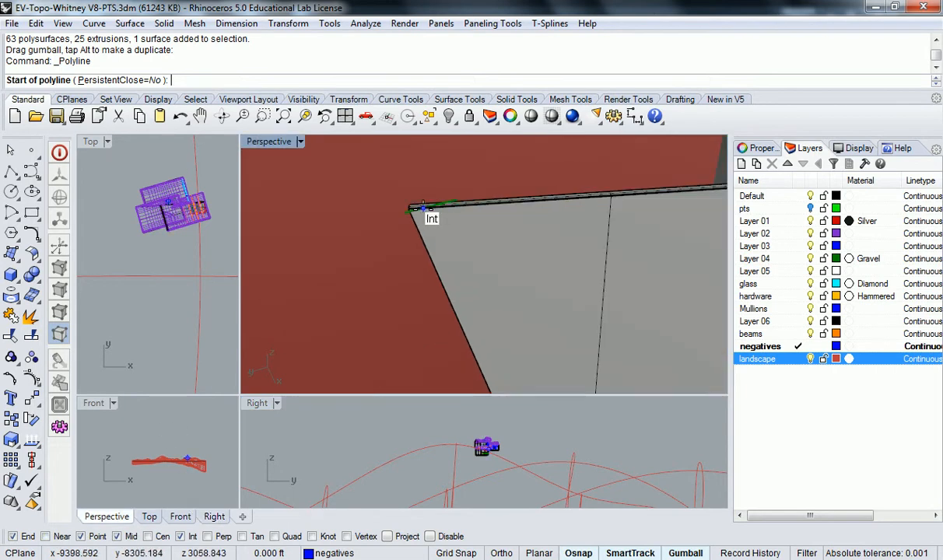
click(420, 208)
scroll(420, 207, down, 4)
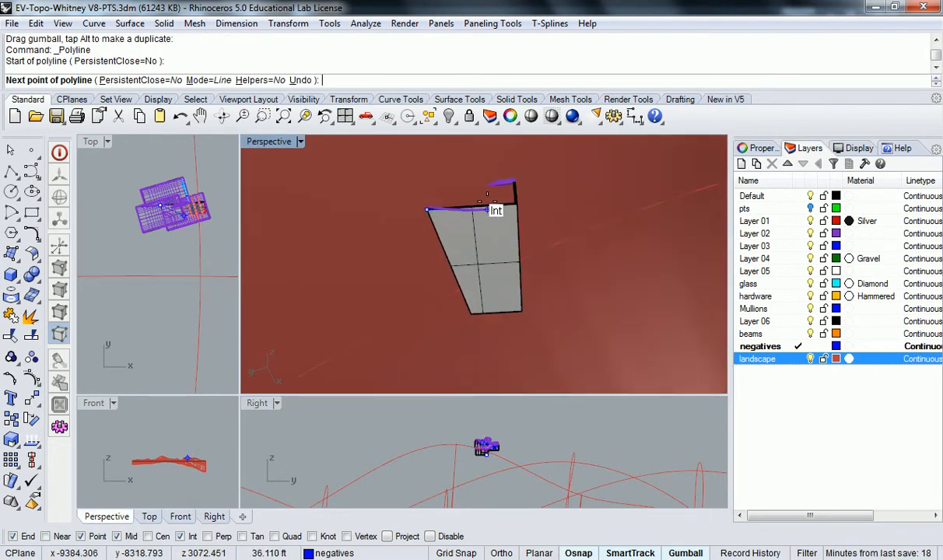
scroll(544, 207, up, 4)
click(554, 208)
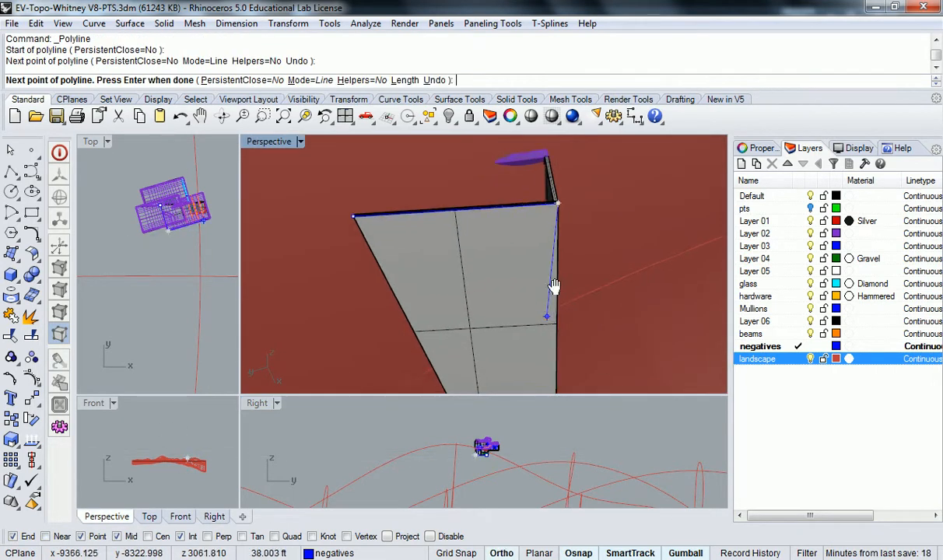
scroll(544, 311, up, 5)
click(565, 282)
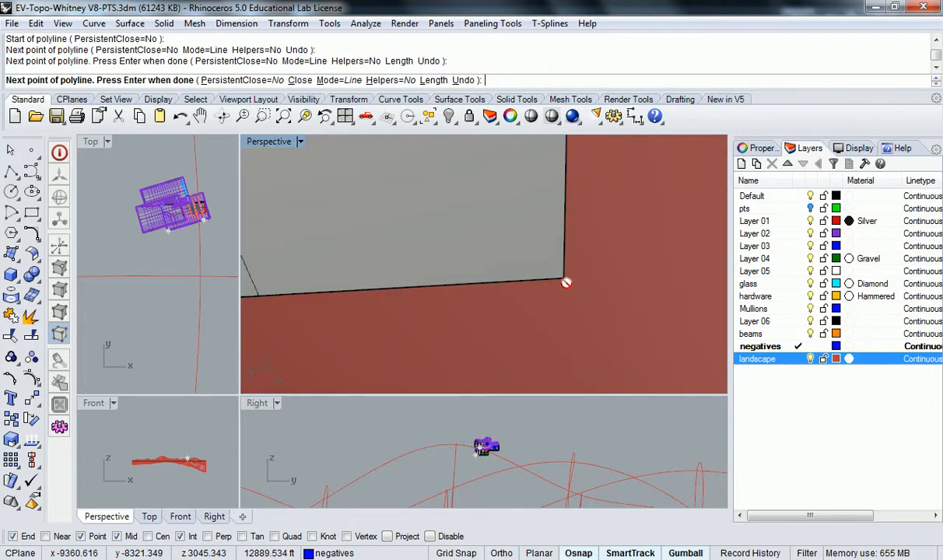
Add the lower floor's fourth corner to the polyline and close the outline at its starting corner.
scroll(565, 283, down, 6)
right_drag(452, 284, 495, 285)
scroll(497, 286, up, 6)
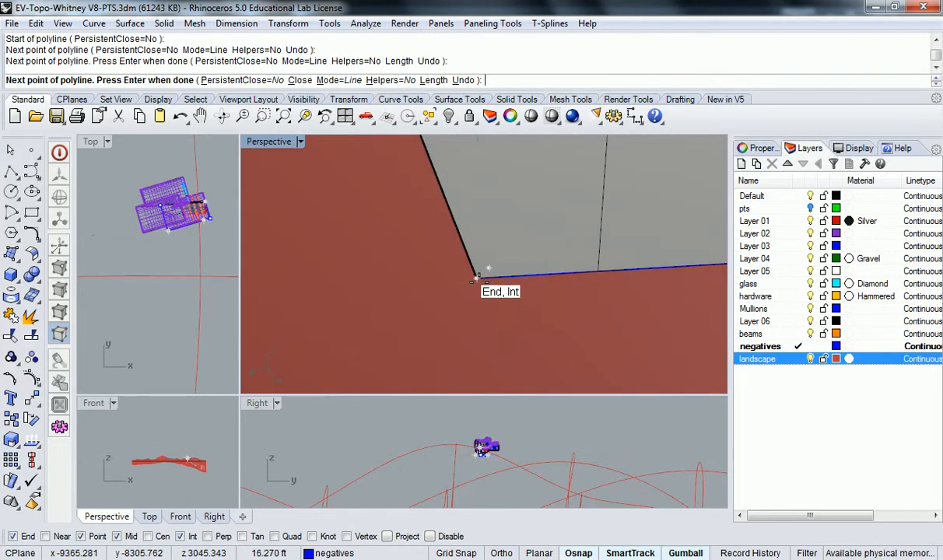
click(476, 277)
scroll(478, 279, down, 9)
shift+right_drag(455, 183, 599, 294)
scroll(496, 232, up, 5)
click(529, 290)
scroll(531, 291, down, 8)
Extrude the lower floor outline vertically to both sides by about 56 ft, so it passes through the terrain.
click(557, 314)
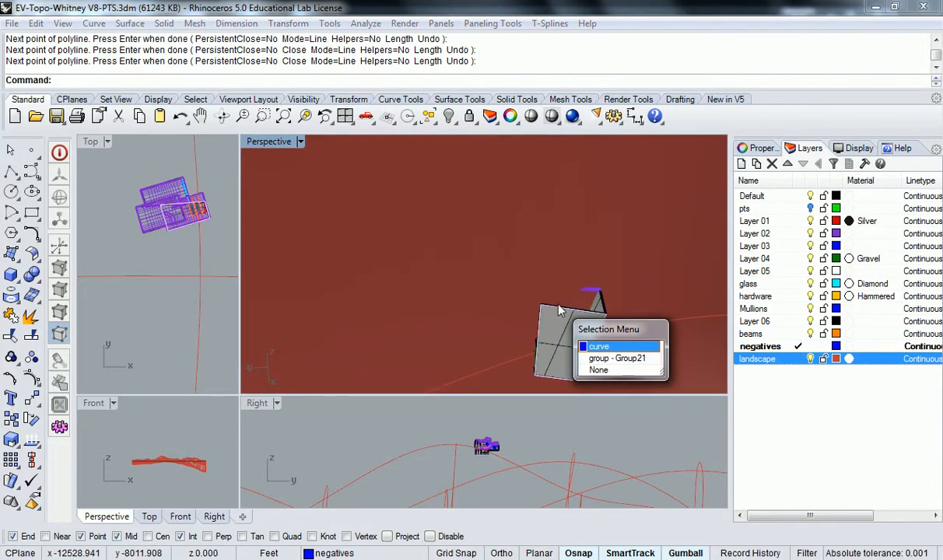
click(604, 350)
right_drag(532, 275, 488, 325)
scroll(488, 325, up, 2)
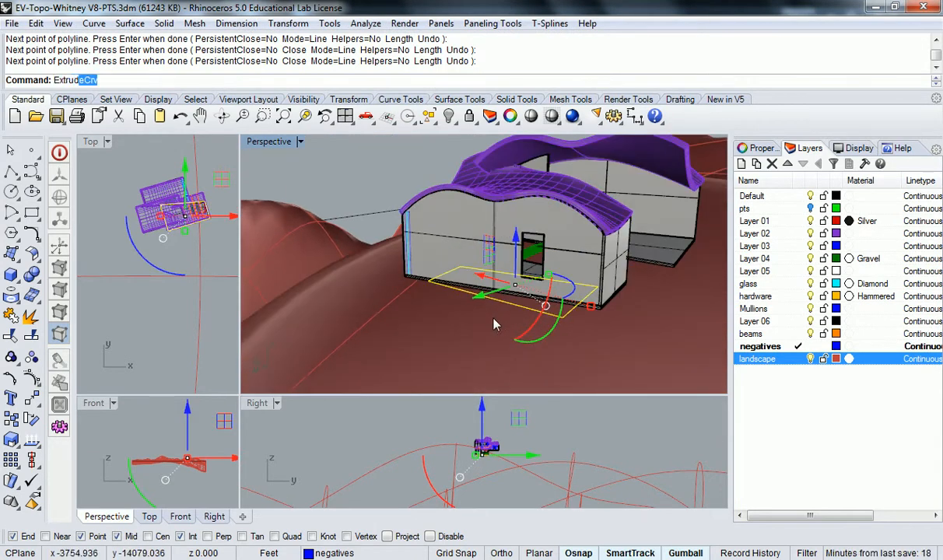
key(Return)
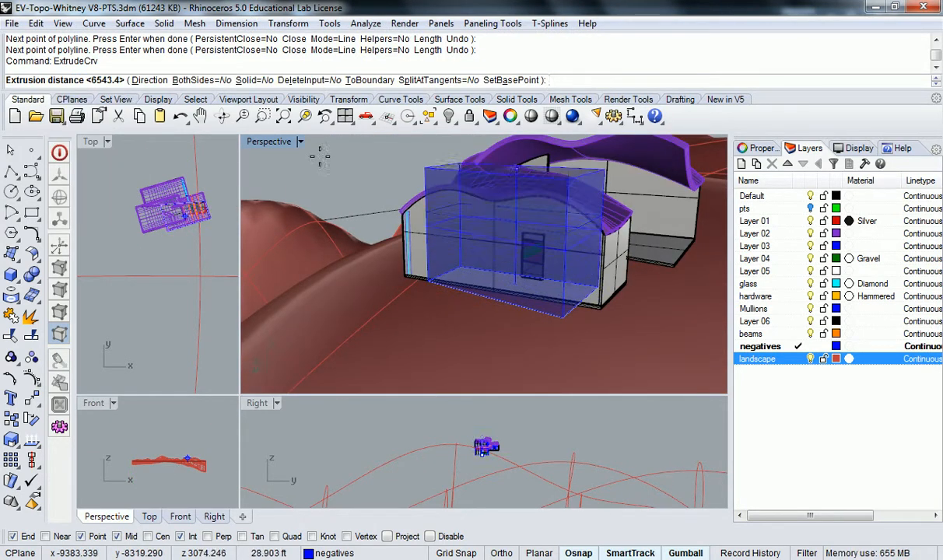
click(199, 80)
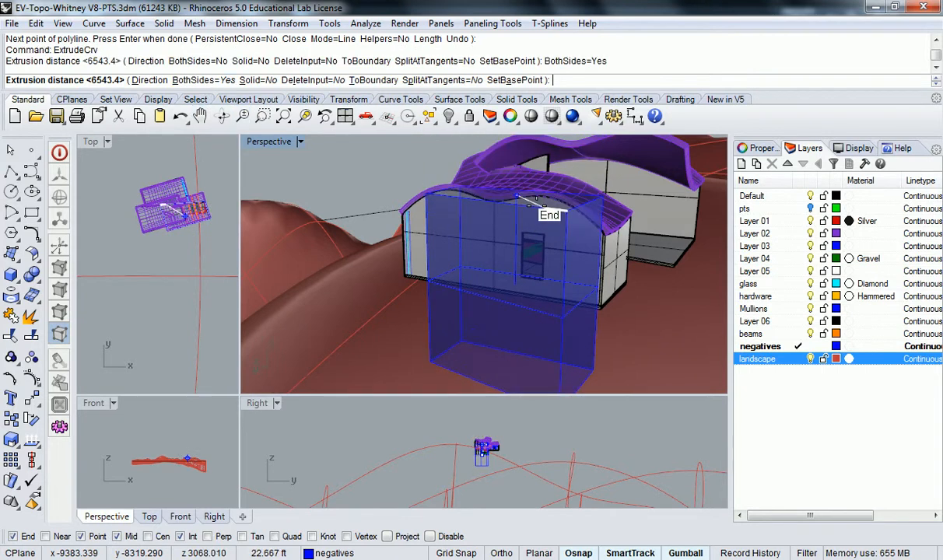
scroll(537, 204, down, 5)
click(542, 189)
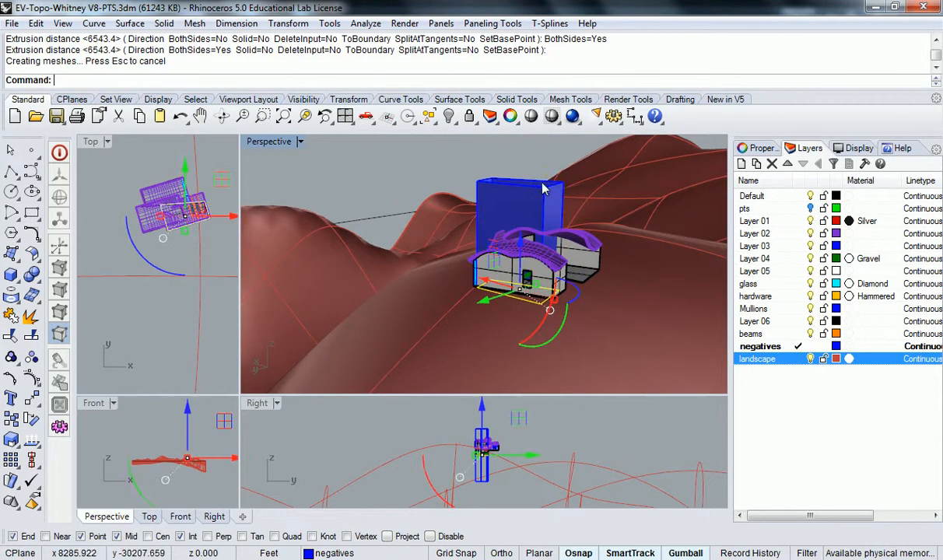
right_drag(580, 254, 554, 199)
right_drag(484, 203, 631, 306)
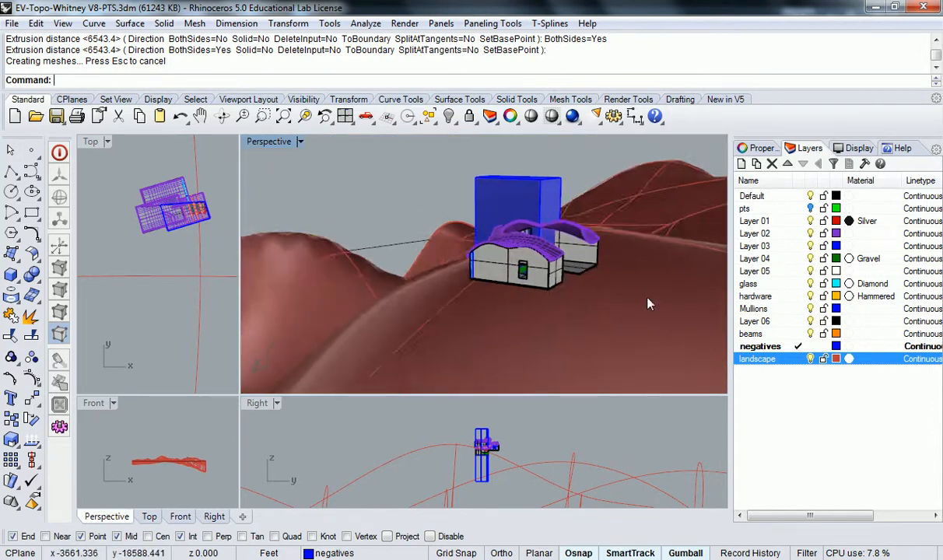
click(647, 304)
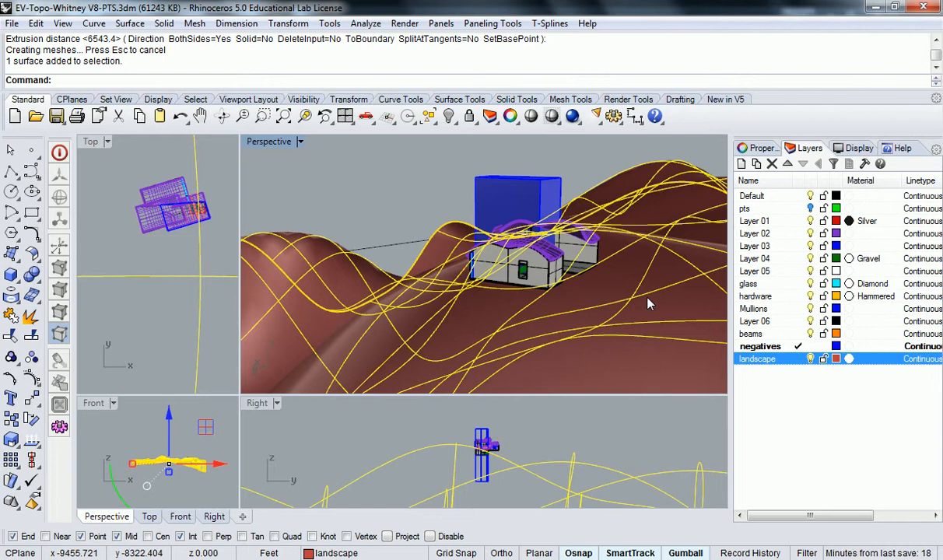
key(Escape)
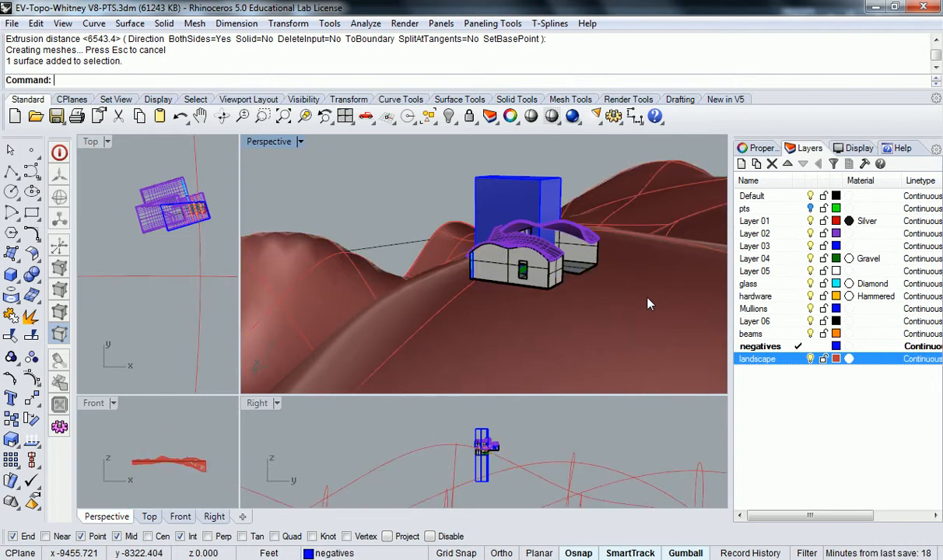
right_drag(544, 218, 551, 251)
key(Escape)
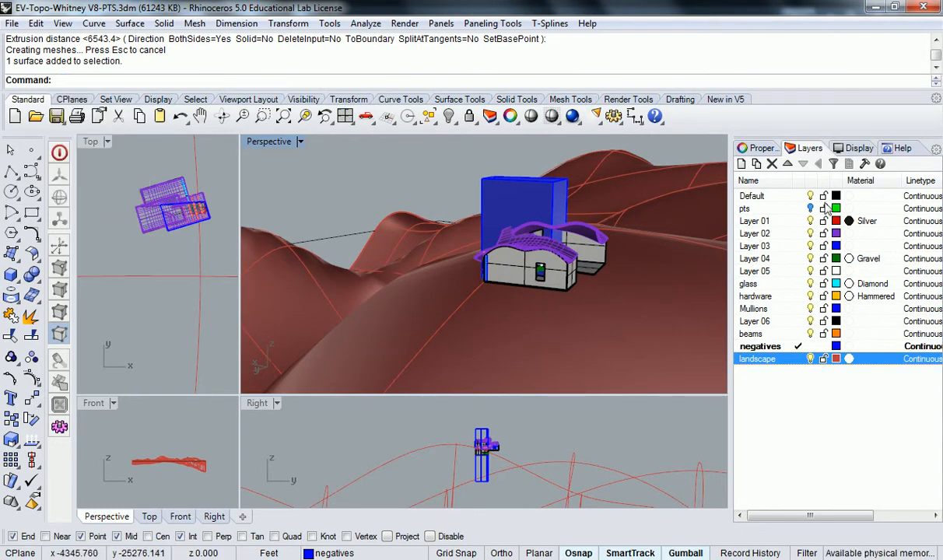
Hide the Default layer and trim away the terrain surface inside the lower floor's extrusion.
click(810, 196)
right_drag(584, 287, 531, 442)
mouse_move(526, 250)
right_down()
mouse_move(505, 219)
mouse_move(545, 232)
right_up()
key(Return)
click(513, 217)
click(560, 250)
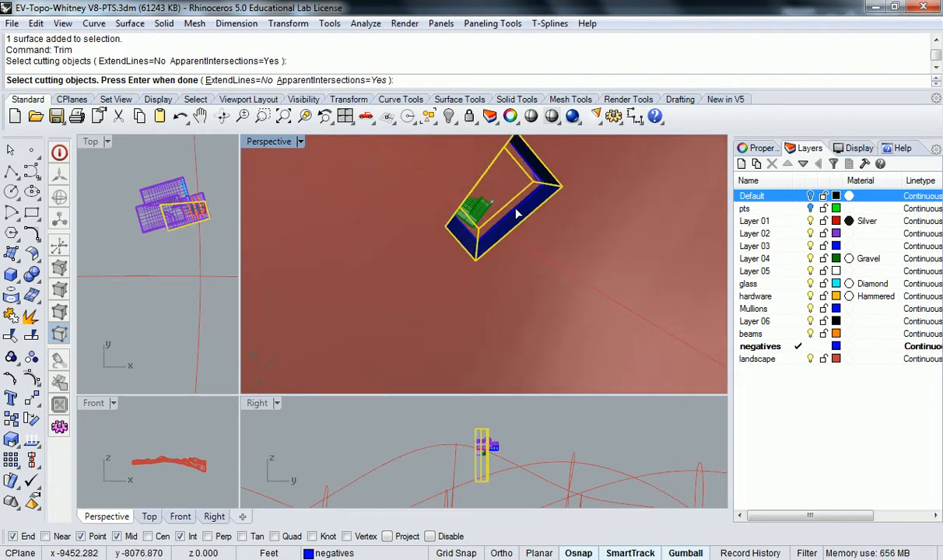
key(Return)
click(515, 189)
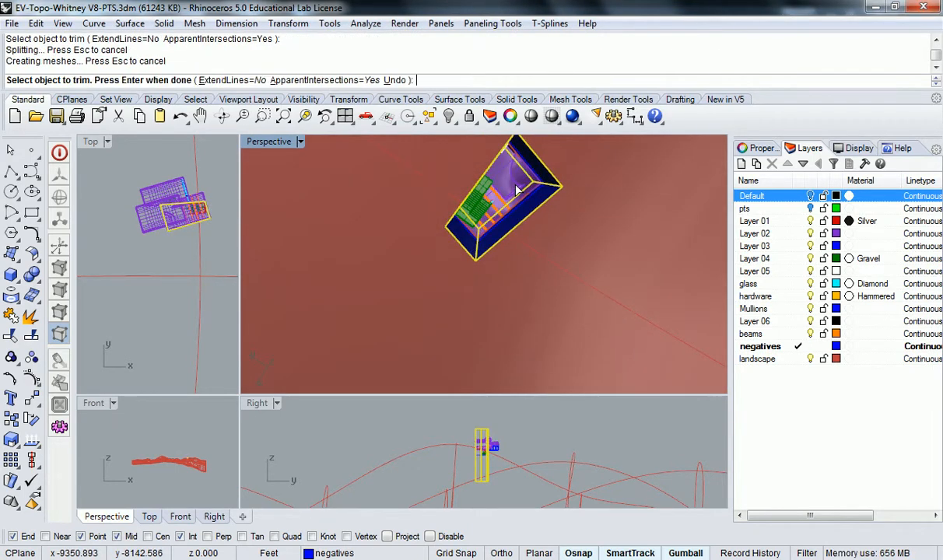
right_drag(545, 203, 572, 268)
key(Return)
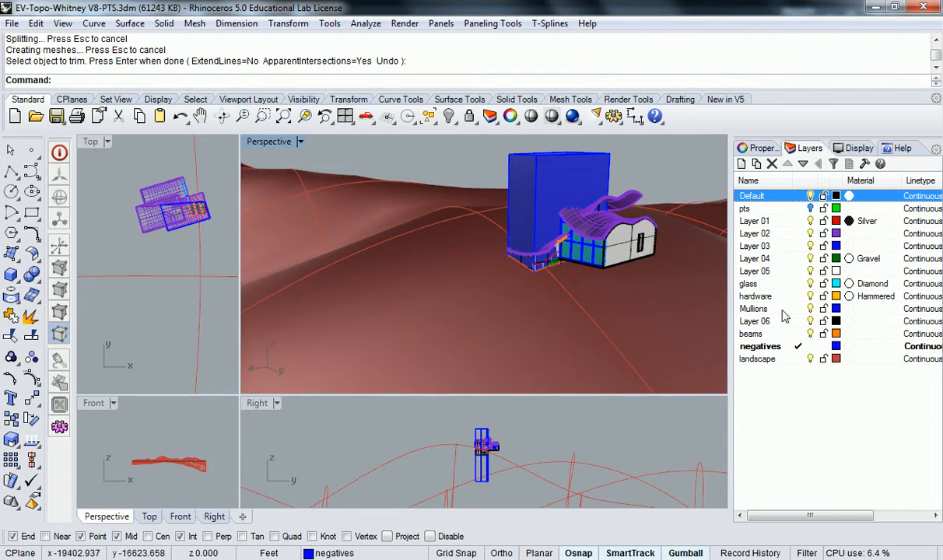
Make landscape the current layer and hide the negatives layer.
click(797, 358)
click(754, 346)
click(810, 346)
Examine the cut terrain around the lower floor and staircase, and where the slope meets the upper floor slab.
right_drag(545, 256, 503, 140)
scroll(591, 268, up, 8)
right_drag(507, 196, 533, 303)
scroll(382, 187, up, 5)
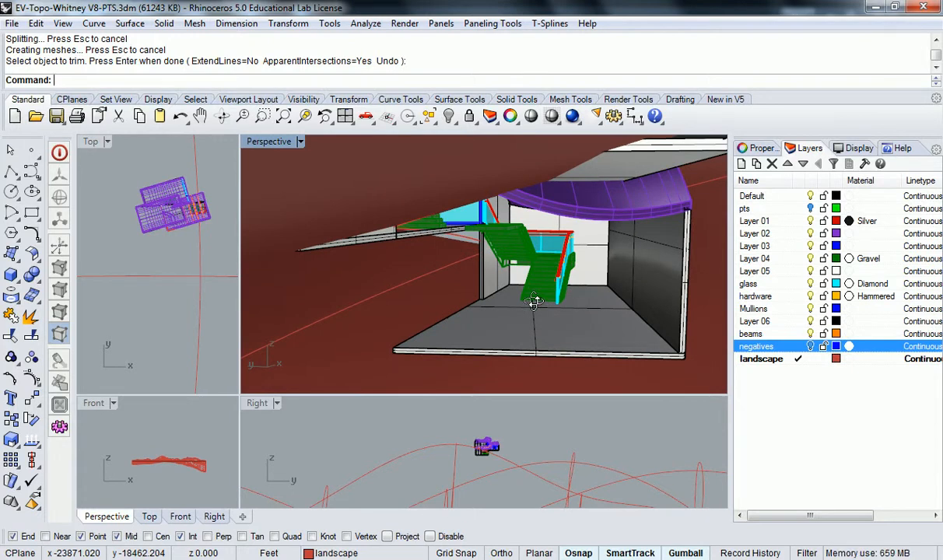
right_drag(533, 303, 609, 321)
scroll(590, 287, down, 7)
right_drag(589, 286, 399, 266)
right_drag(548, 264, 437, 272)
scroll(605, 295, up, 7)
scroll(605, 296, up, 8)
right_drag(551, 269, 581, 247)
scroll(611, 235, down, 3)
scroll(580, 247, up, 3)
right_drag(499, 231, 546, 251)
right_drag(546, 251, 544, 288)
scroll(533, 273, up, 4)
scroll(539, 284, down, 4)
scroll(525, 273, up, 3)
right_drag(397, 245, 541, 311)
shift+right_drag(607, 313, 548, 263)
scroll(567, 279, up, 2)
scroll(582, 282, down, 5)
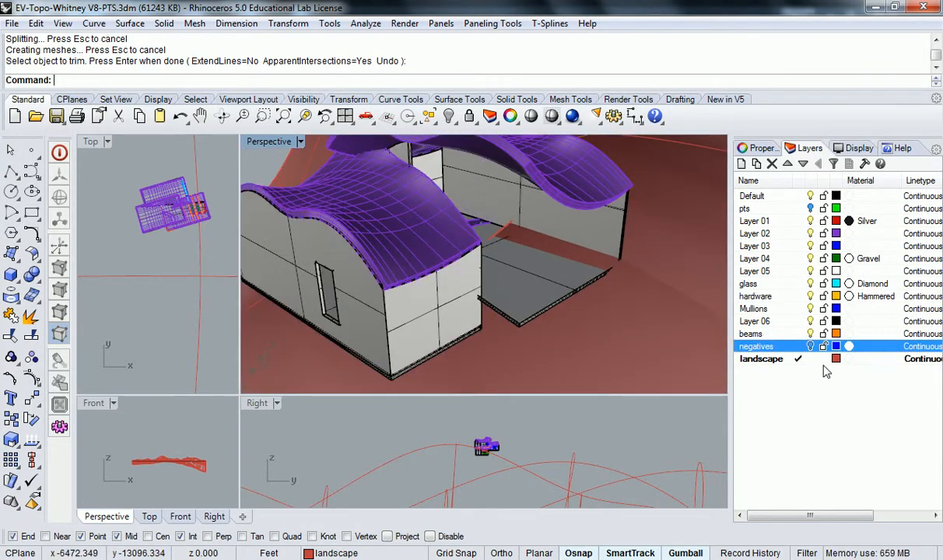
Make negatives the current layer again and hide the landscape layer.
click(793, 348)
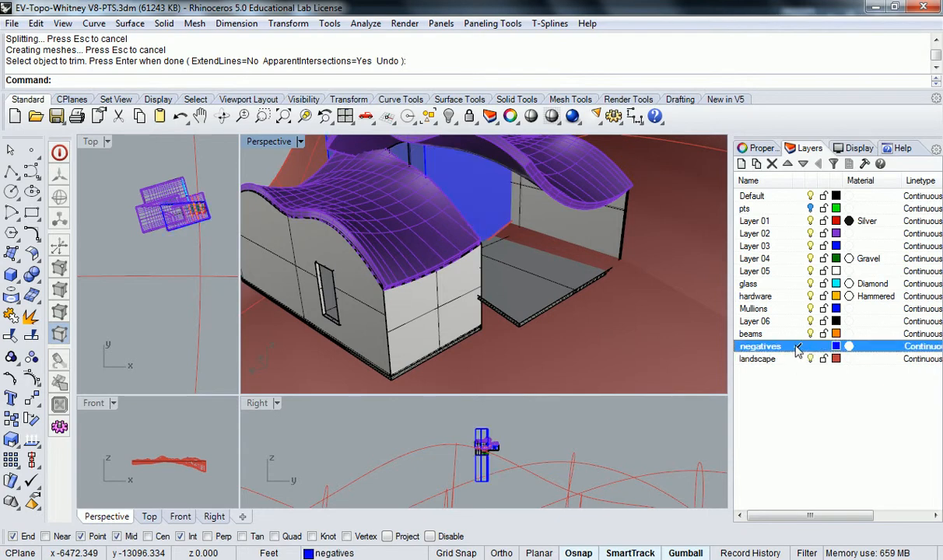
click(810, 359)
right_drag(616, 284, 596, 293)
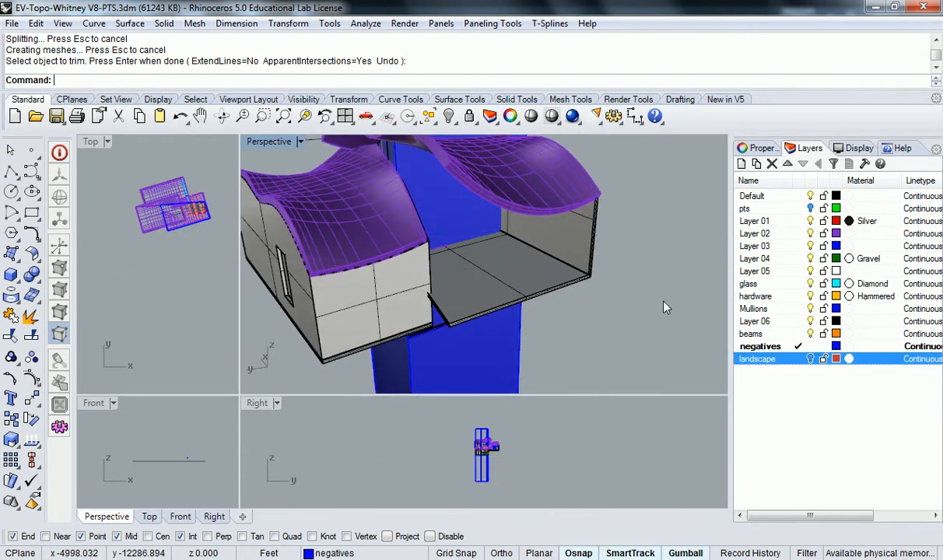
Delete the lower floor's extruded cutting volume.
click(470, 322)
key(Delete)
right_drag(470, 308, 491, 296)
Start a polyline at the upper floor slab's outer corner and follow the slab's edges by snapping to its corners.
click(11, 171)
scroll(482, 291, up, 5)
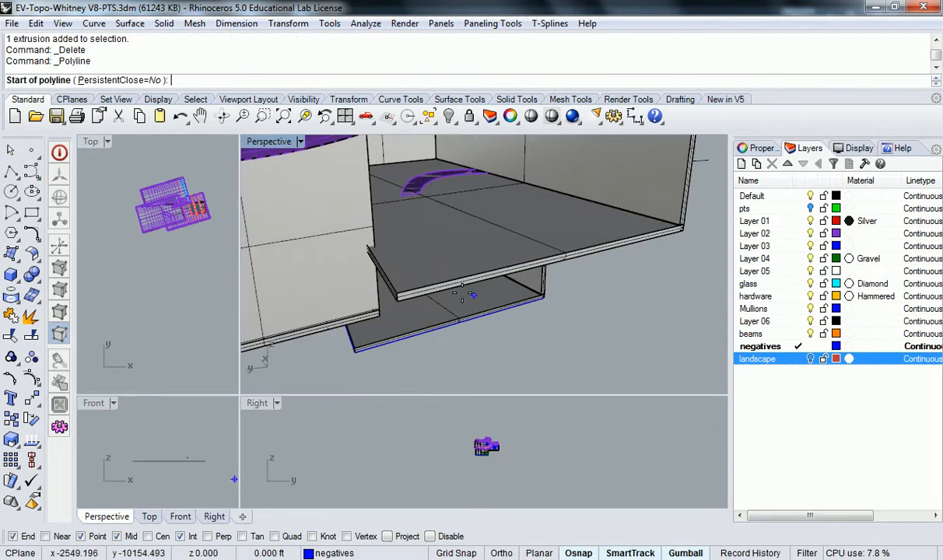
click(395, 290)
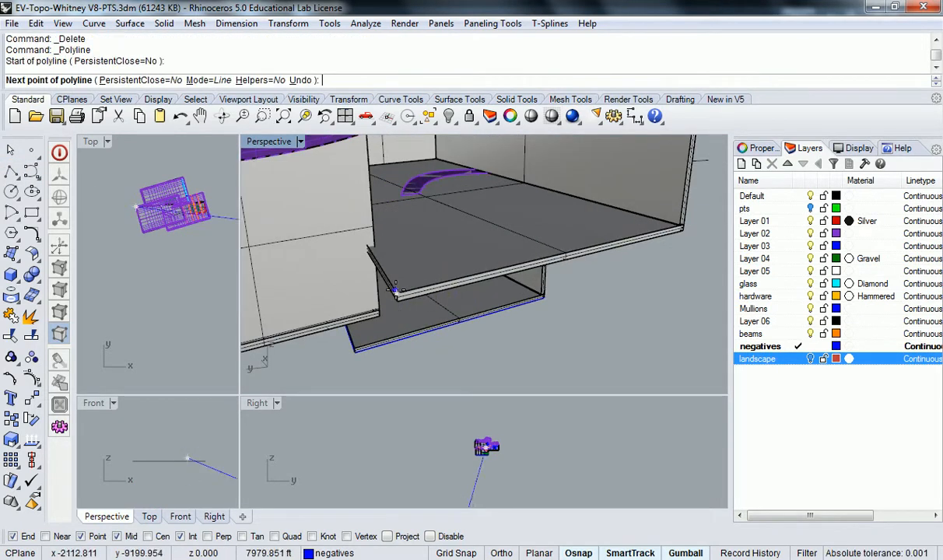
click(680, 227)
right_drag(594, 189, 497, 225)
scroll(536, 317, up, 3)
right_drag(527, 317, 444, 278)
scroll(470, 288, down, 5)
scroll(444, 278, down, 3)
shift+right_drag(406, 225, 484, 252)
scroll(545, 301, up, 2)
click(598, 350)
Continue the polyline around the upper floor slab's remaining corners and close it at the starting corner.
right_drag(658, 314, 516, 232)
scroll(546, 233, up, 6)
scroll(563, 207, up, 4)
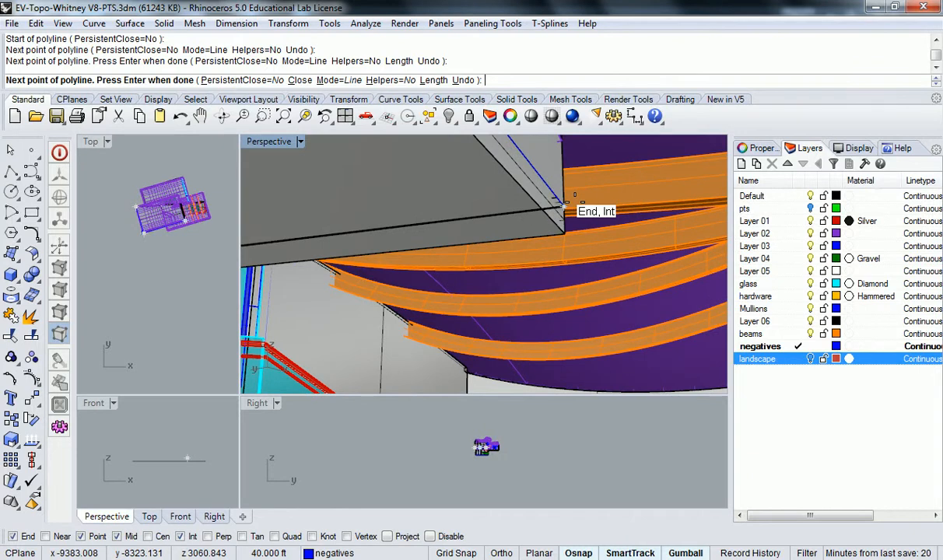
click(563, 207)
scroll(564, 207, down, 5)
right_drag(564, 207, 468, 196)
scroll(434, 184, up, 6)
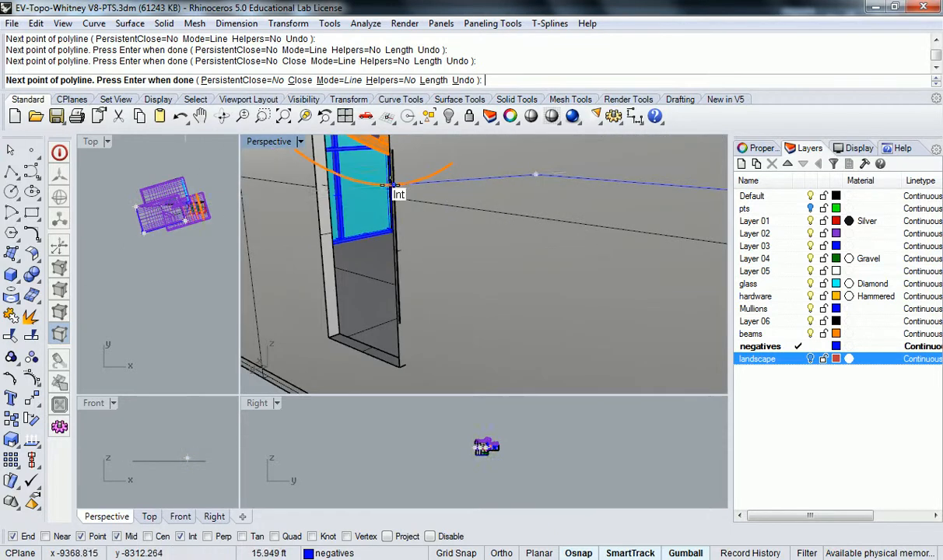
scroll(401, 191, up, 3)
click(453, 192)
scroll(499, 196, down, 4)
shift+right_drag(532, 206, 292, 188)
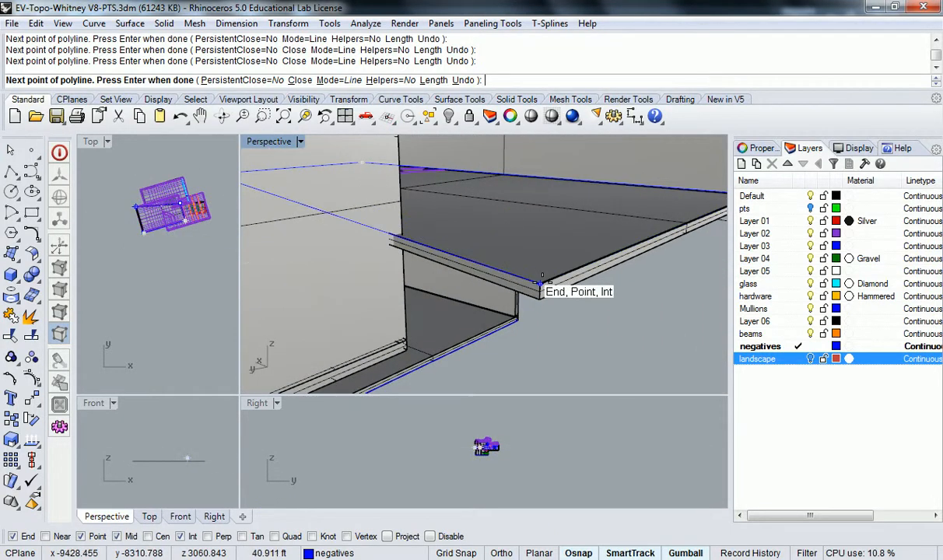
click(540, 282)
scroll(543, 282, down, 6)
right_drag(572, 265, 450, 275)
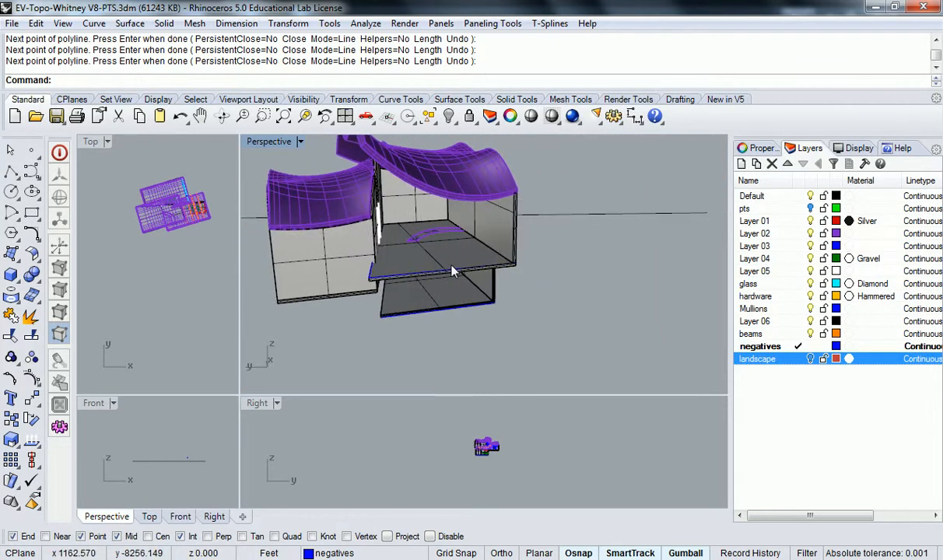
Extrude the upper floor outline vertically to both sides, so it extends above and below the slab.
scroll(391, 258, up, 3)
click(395, 259)
click(449, 310)
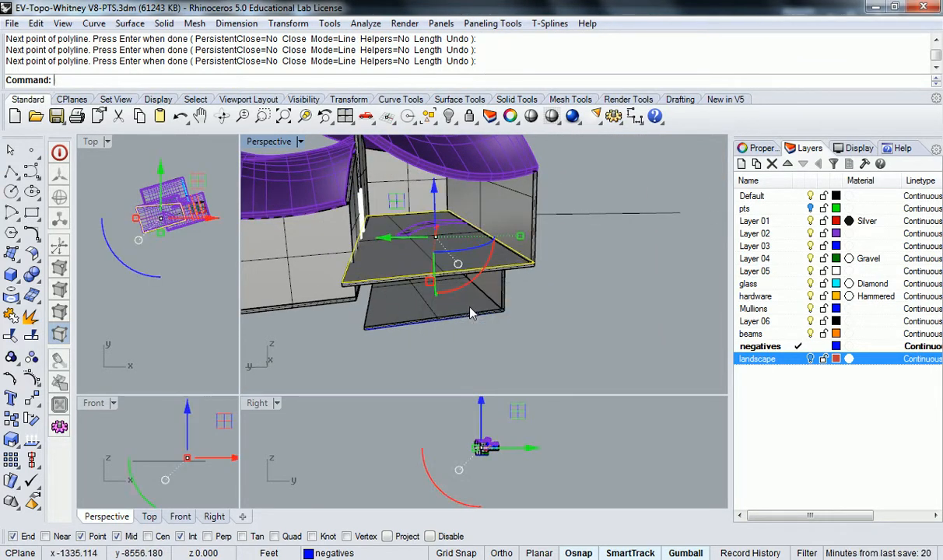
text(trude)
key(Return)
click(487, 320)
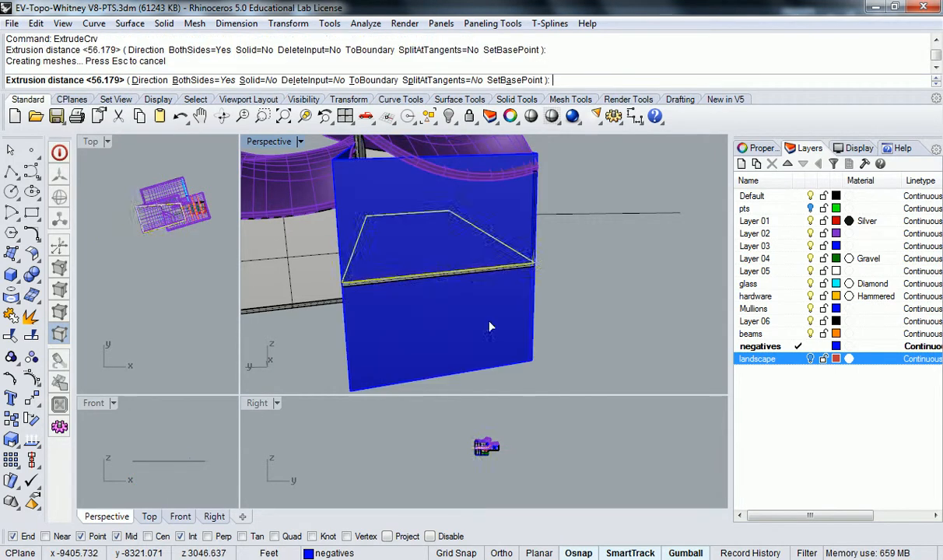
Turn the landscape layer back on and trim away the terrain surface inside the upper floor's extrusion.
click(809, 359)
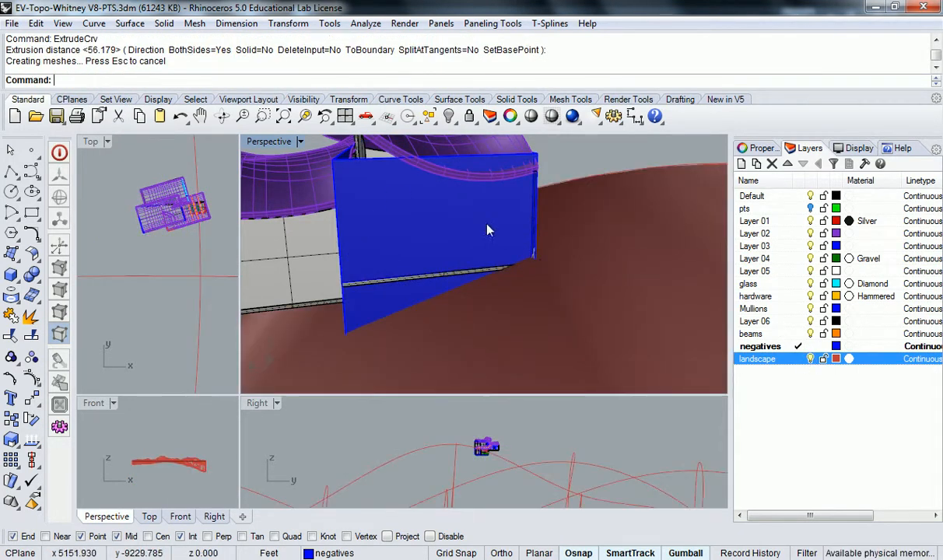
right_drag(461, 212, 592, 281)
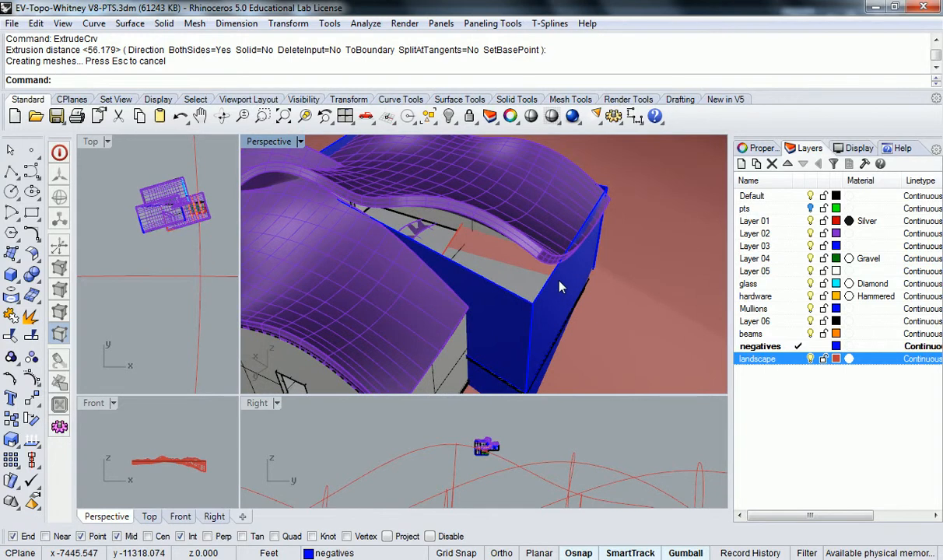
key(Return)
click(560, 286)
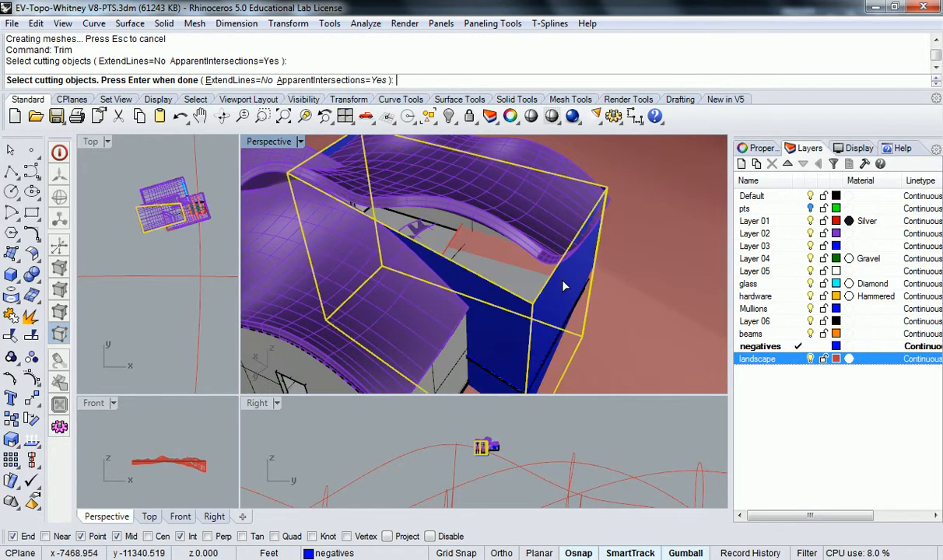
key(Return)
click(465, 238)
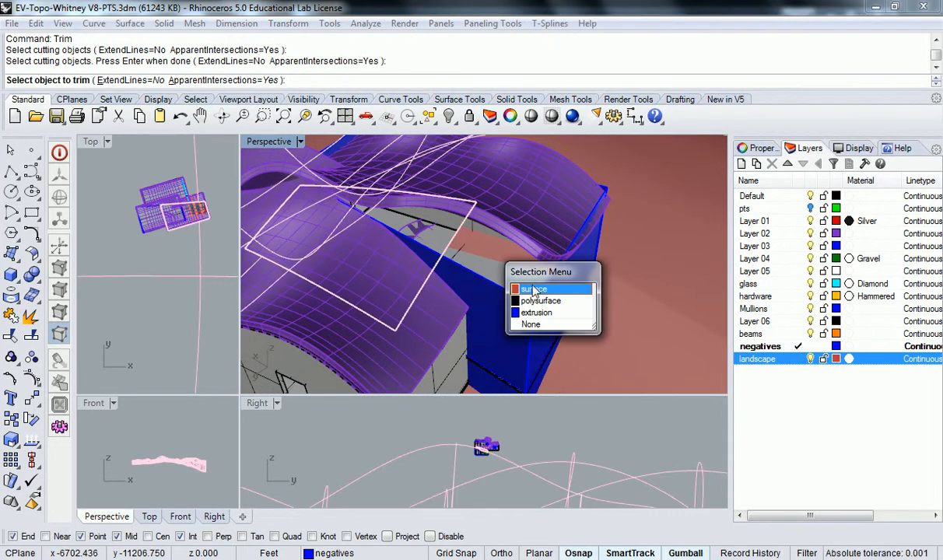
click(503, 271)
key(Return)
right_drag(534, 281, 502, 262)
key(Return)
scroll(499, 226, up, 5)
scroll(540, 229, down, 5)
right_drag(543, 235, 541, 264)
scroll(614, 258, up, 5)
key(Escape)
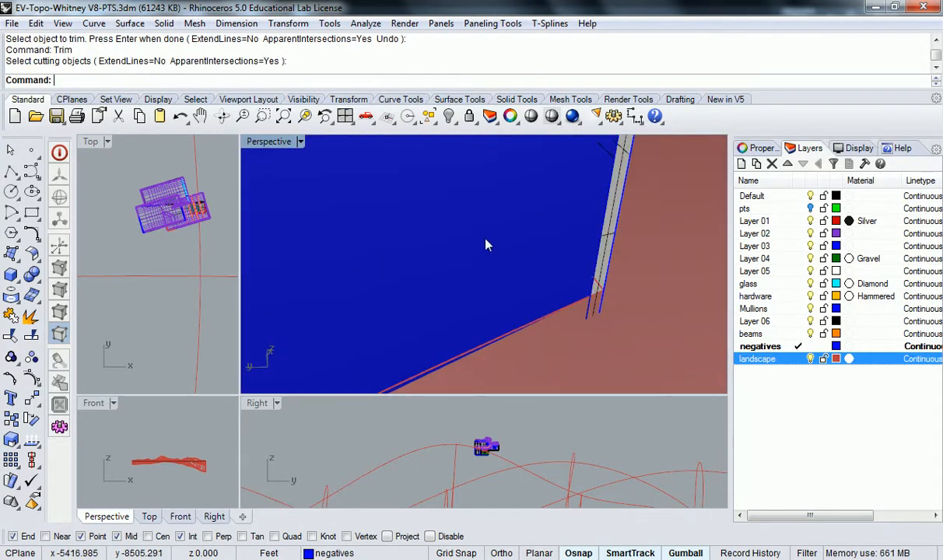
Delete the upper floor's extrusion that served as the cutter, keeping the house and the trimmed terrain.
scroll(488, 246, down, 5)
click(463, 219)
click(514, 244)
key(Delete)
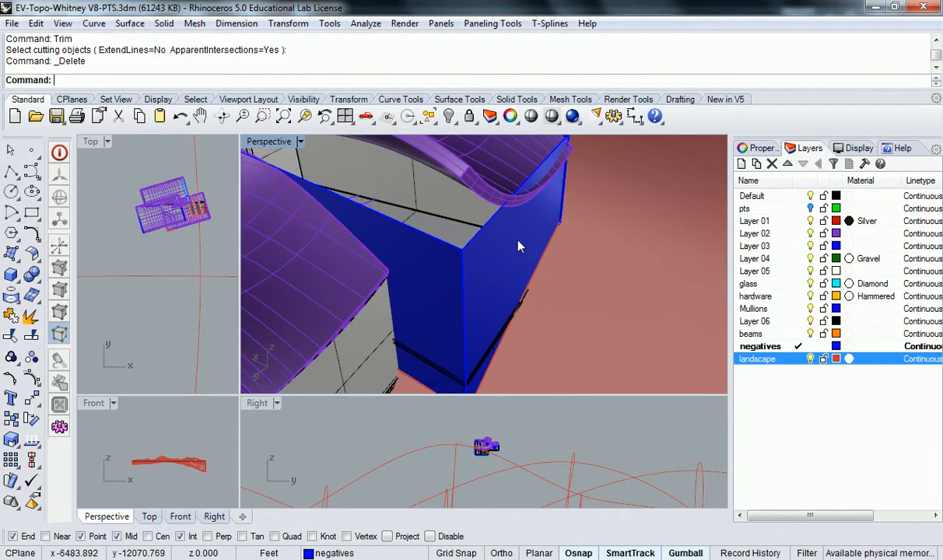
key(ctrl+z)
key(Escape)
click(478, 240)
key(Delete)
Examine the terrain cut around the house from several sides, the glazed facade and the stair area inside.
right_drag(477, 239, 593, 257)
scroll(560, 248, down, 6)
scroll(593, 257, up, 5)
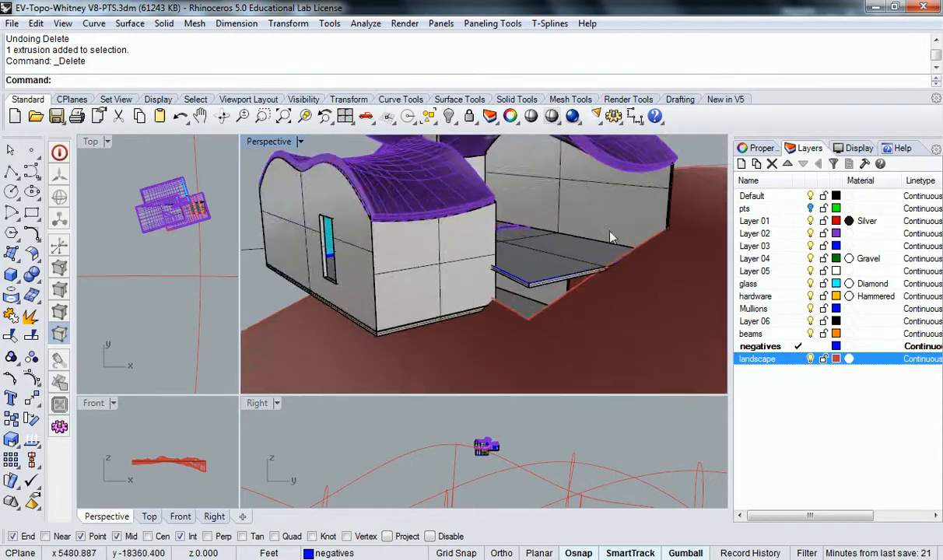
scroll(599, 249, down, 5)
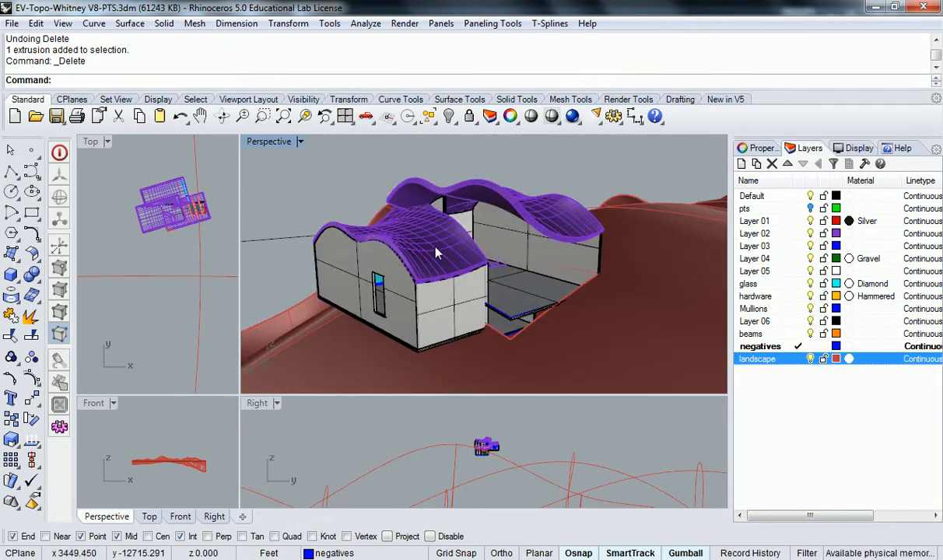
right_drag(436, 252, 543, 227)
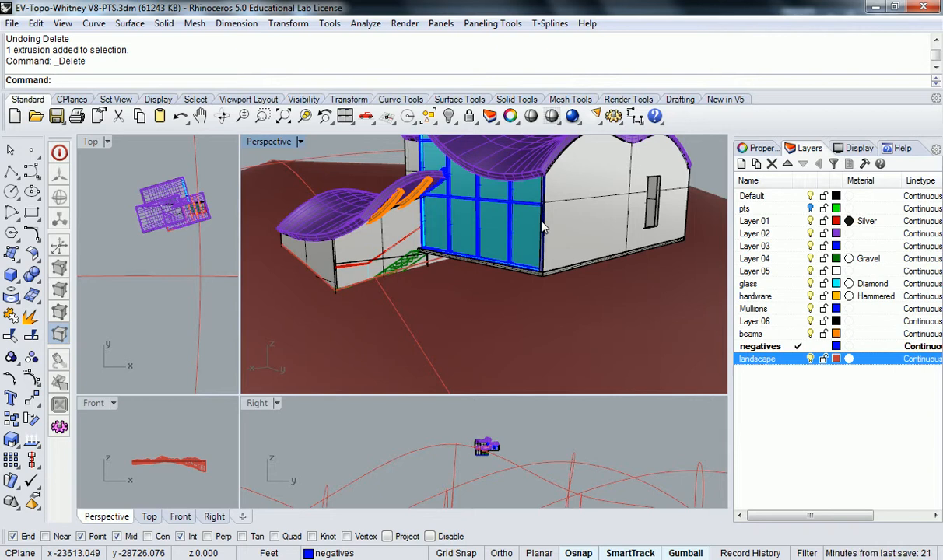
scroll(490, 225, up, 10)
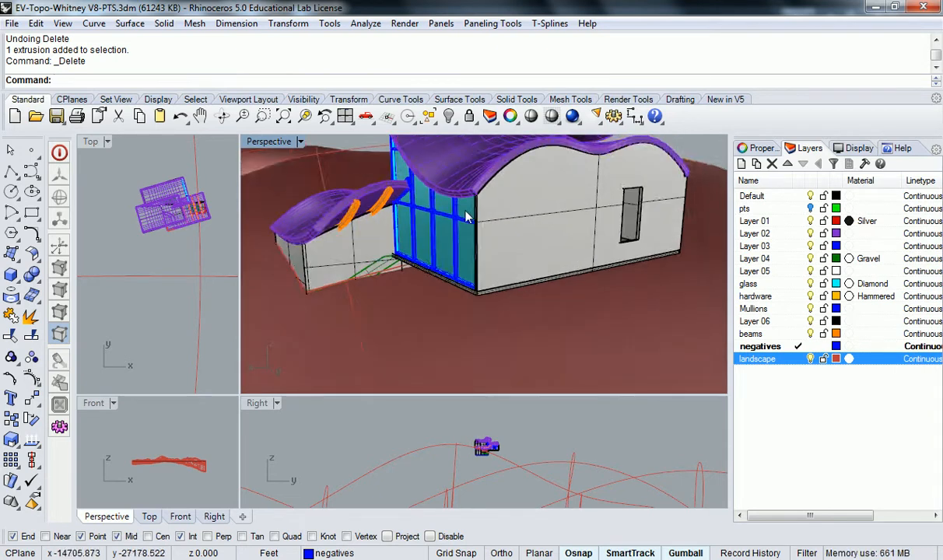
scroll(606, 252, down, 5)
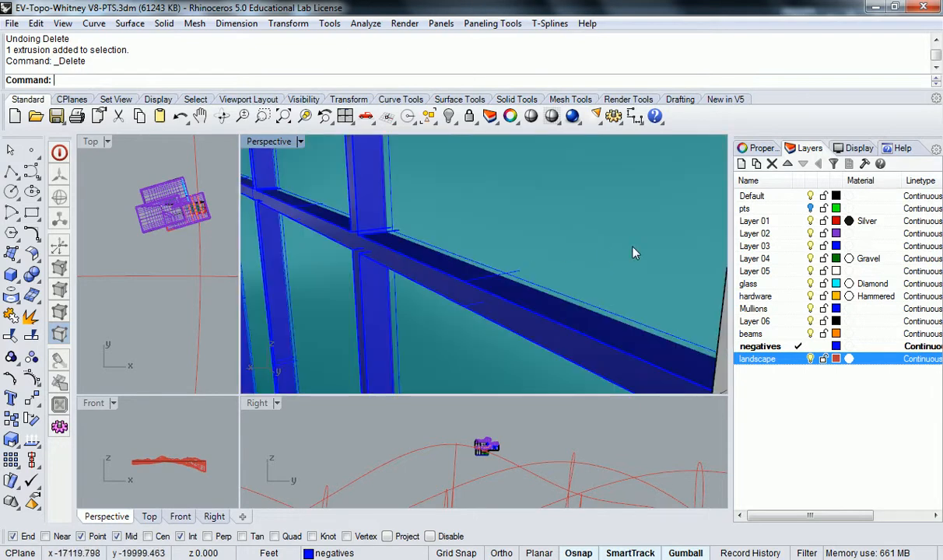
scroll(618, 263, up, 4)
shift+right_drag(667, 242, 576, 366)
scroll(628, 346, up, 2)
right_drag(626, 342, 278, 261)
scroll(517, 293, down, 3)
right_drag(517, 292, 538, 263)
scroll(529, 259, down, 2)
scroll(523, 256, up, 3)
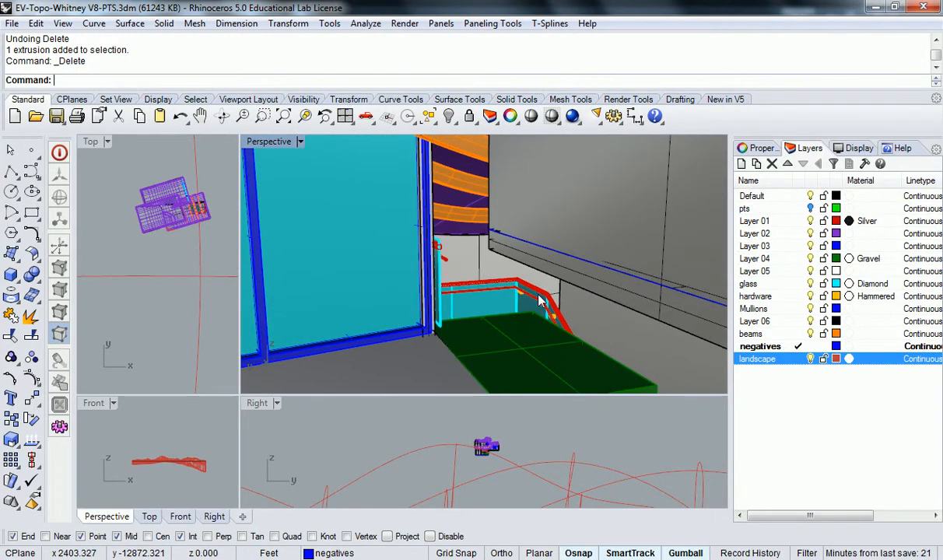
Set the perspective view's camera lens length to 22 and look around the interior stairs.
click(761, 149)
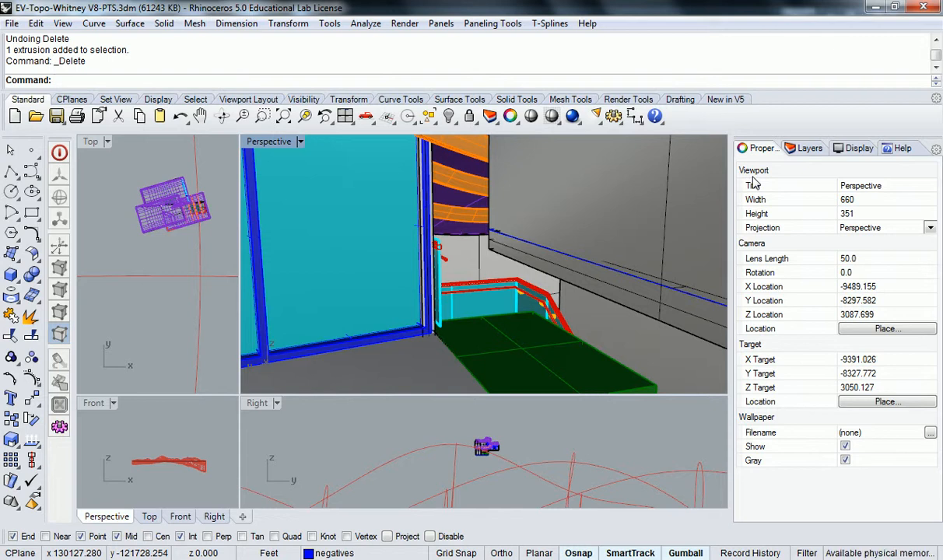
click(863, 261)
text(22)
key(Return)
right_drag(575, 299, 528, 276)
right_drag(613, 253, 525, 253)
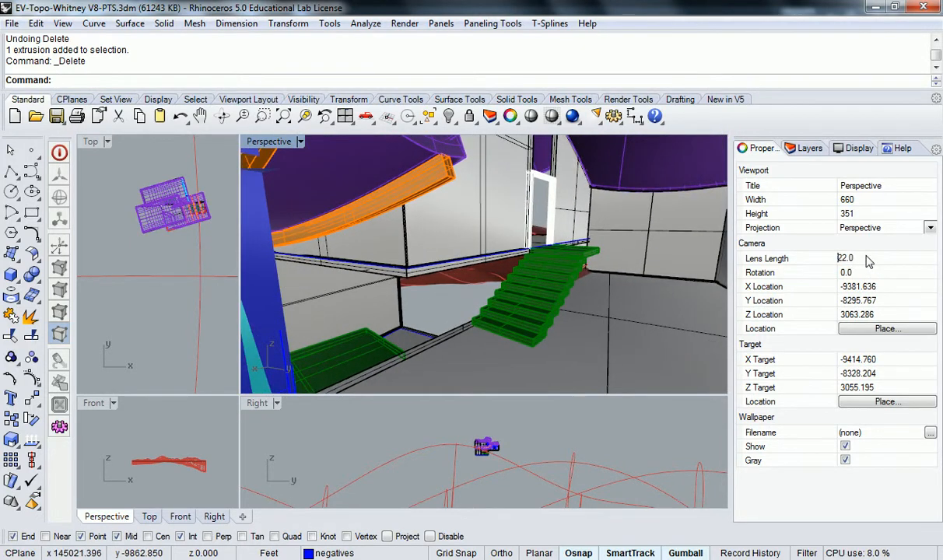
Try a lens length of 11 for the perspective view and look at the interior stairs with it.
click(593, 242)
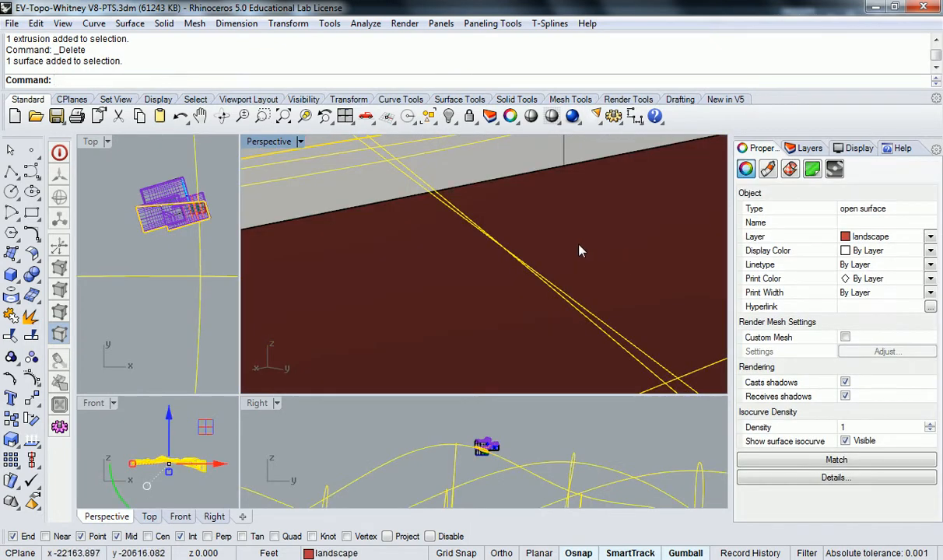
key(Escape)
scroll(568, 225, down, 5)
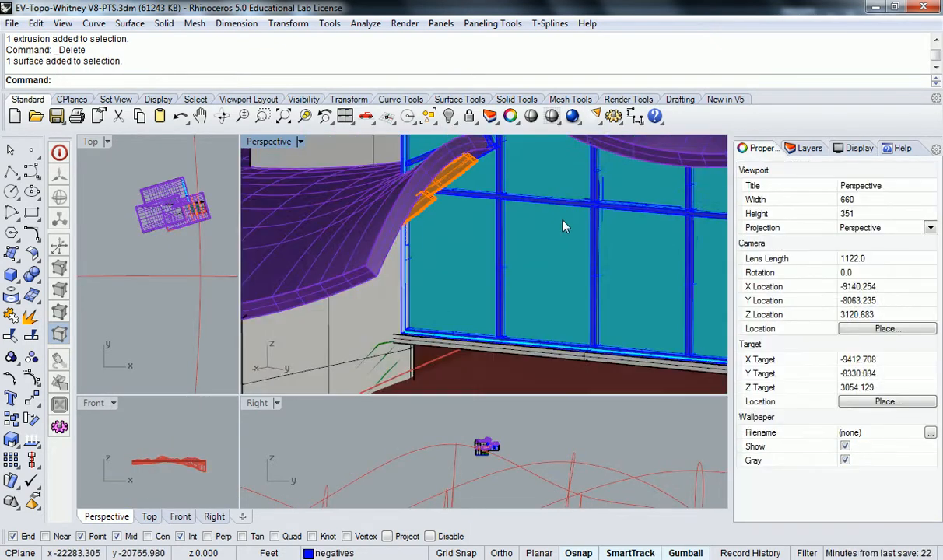
scroll(591, 218, up, 3)
scroll(614, 203, up, 6)
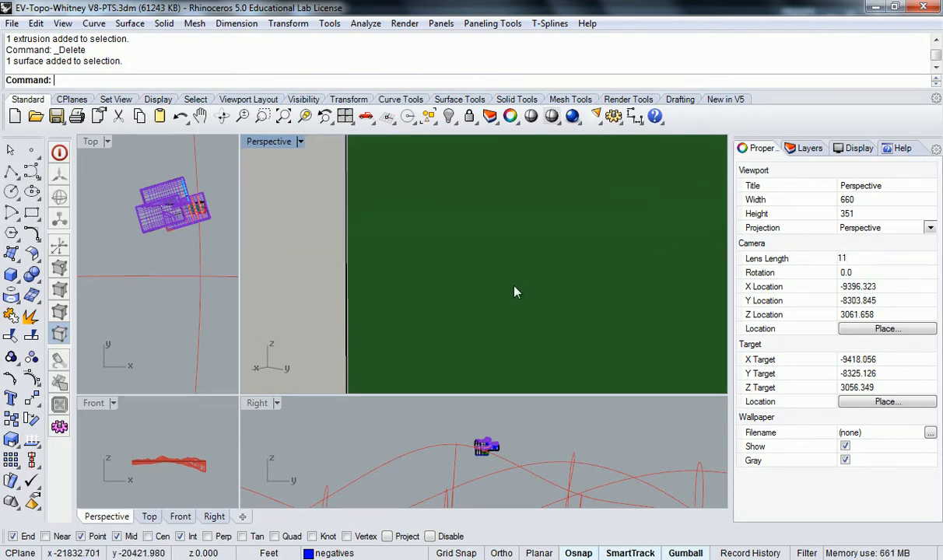
right_drag(514, 285, 498, 292)
click(536, 280)
key(Escape)
right_drag(570, 272, 556, 298)
scroll(522, 304, up, 3)
shift+right_drag(488, 288, 514, 307)
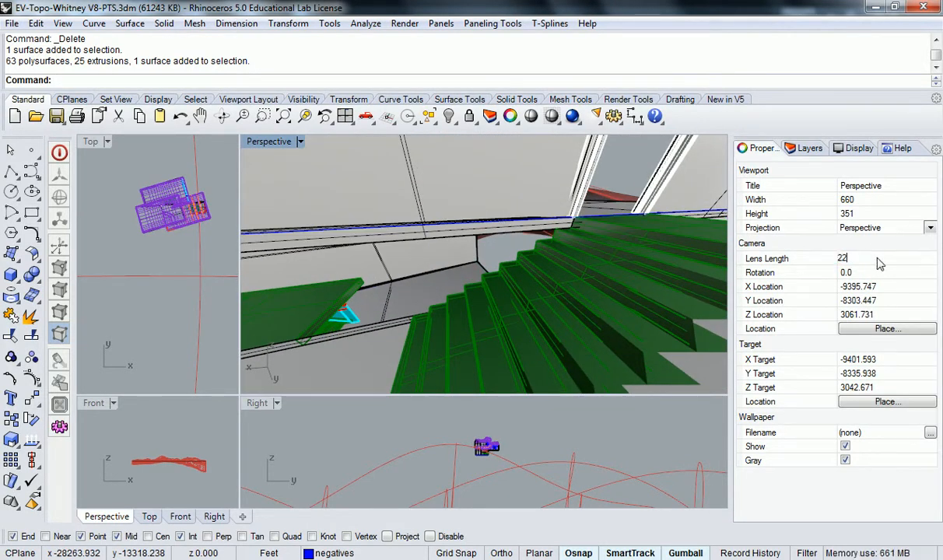
Set the perspective lens length to 22 and examine the house and the terrain opening around it.
key(Return)
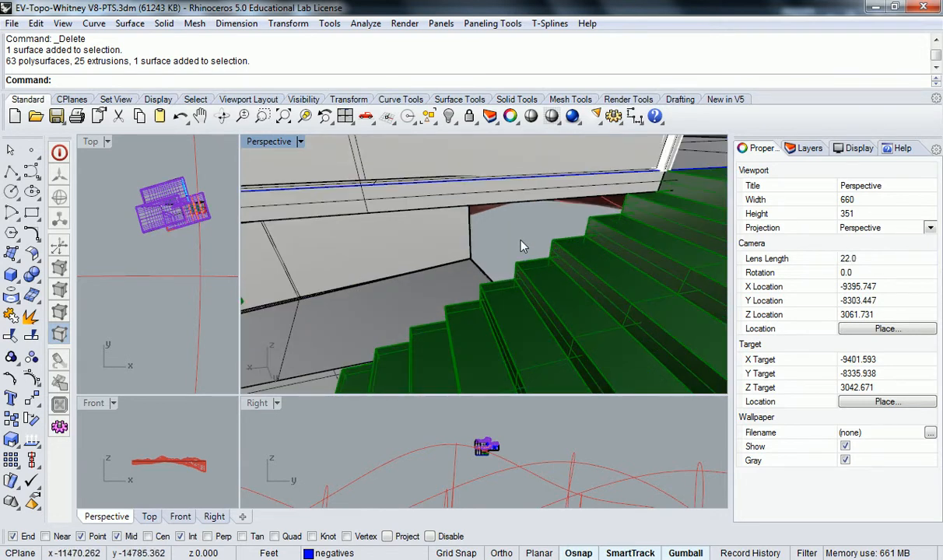
scroll(497, 248, down, 10)
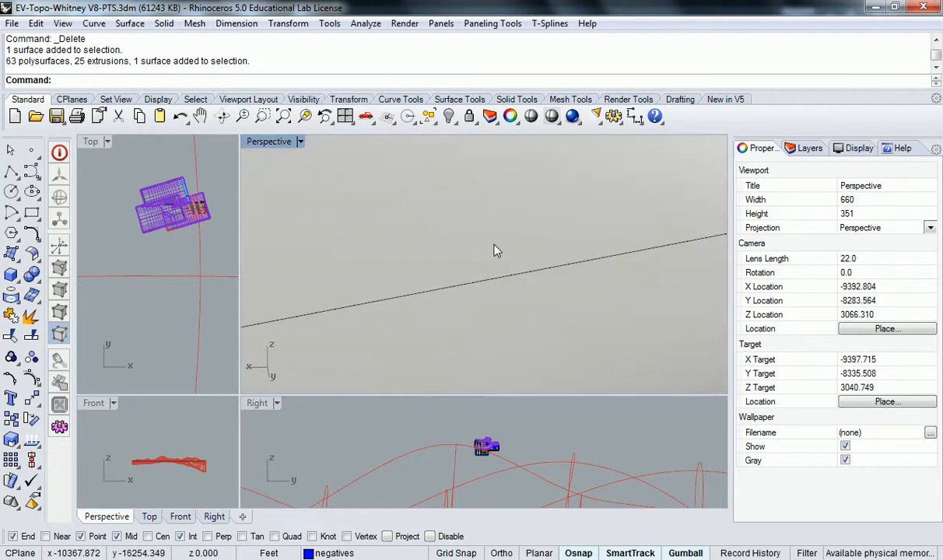
scroll(498, 250, up, 10)
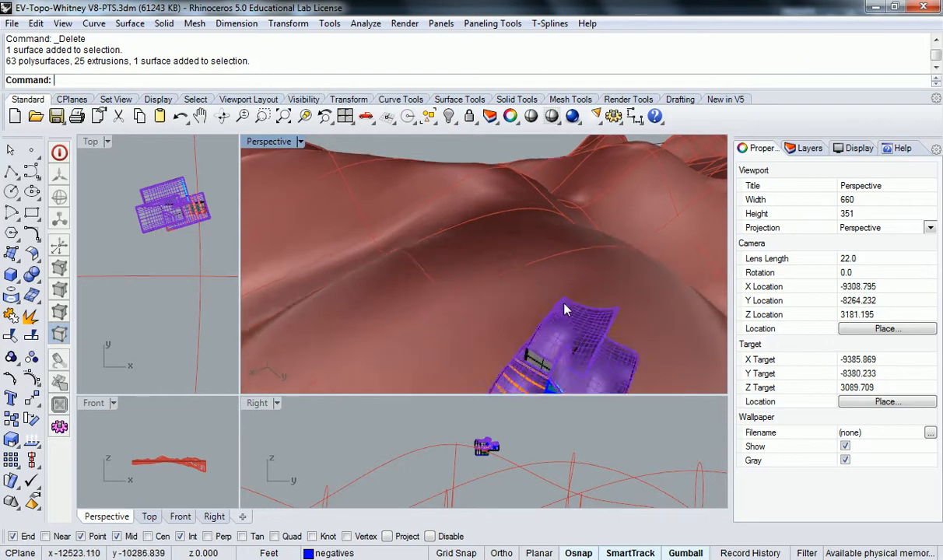
right_drag(554, 260, 403, 261)
scroll(403, 259, up, 8)
scroll(385, 229, down, 3)
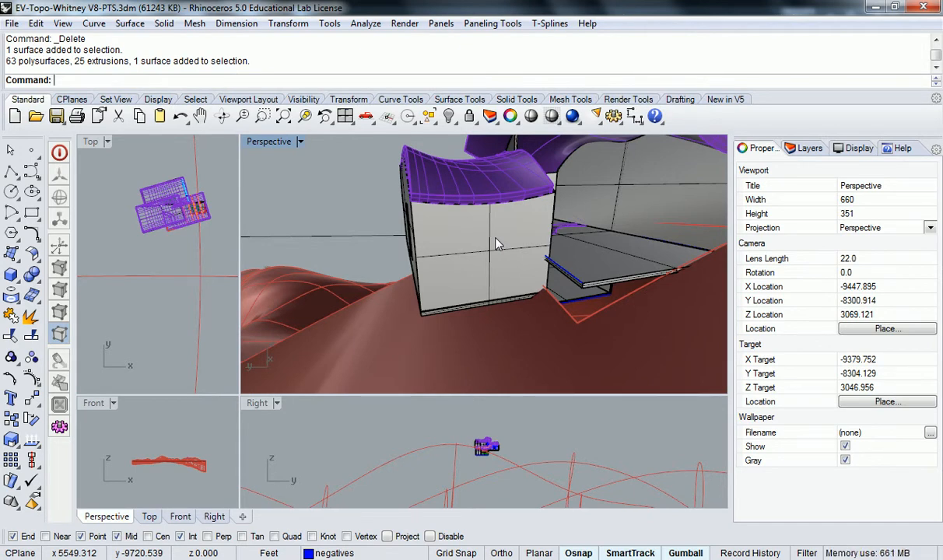
scroll(496, 243, down, 8)
right_drag(432, 221, 542, 267)
scroll(512, 254, down, 8)
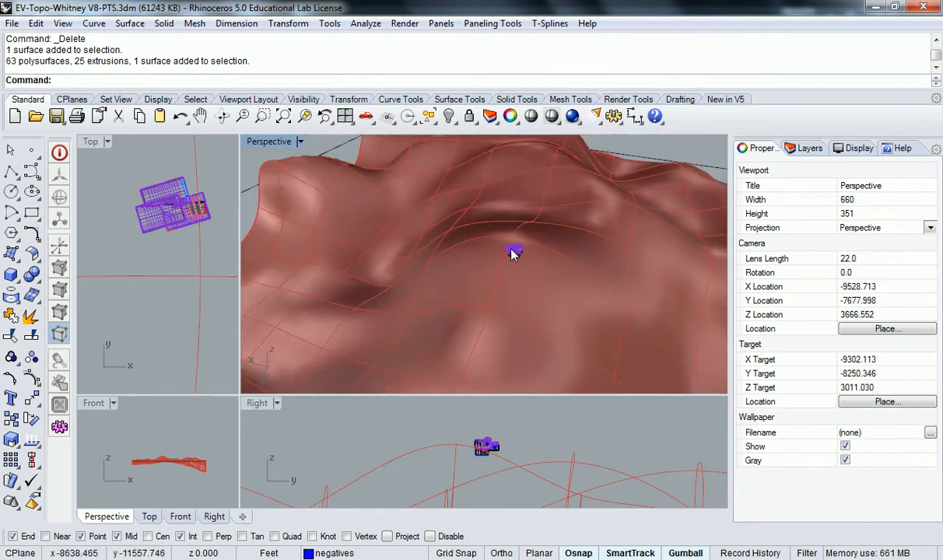
Copy the whole model, house and terrain together, to a free area beside the original and save the file.
scroll(513, 253, down, 15)
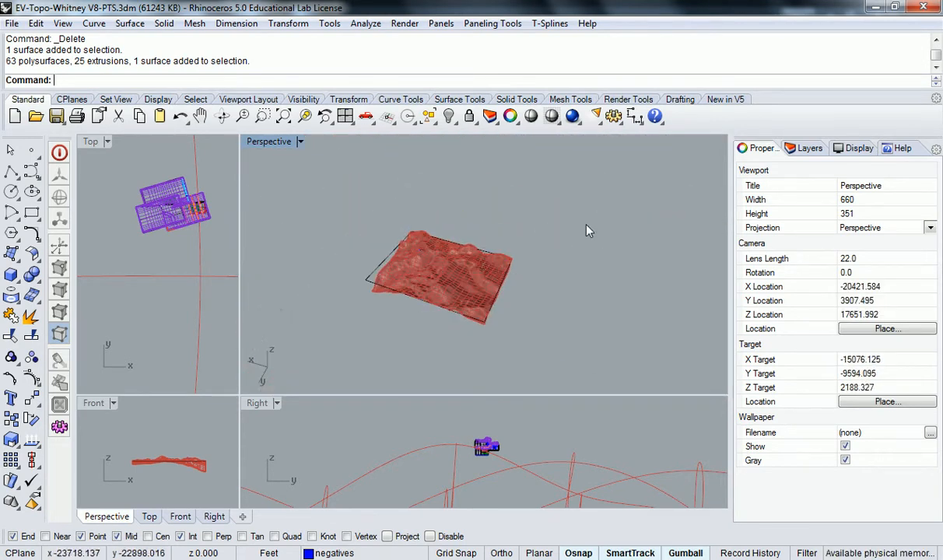
drag(365, 362, 363, 355)
text(copy)
key(Return)
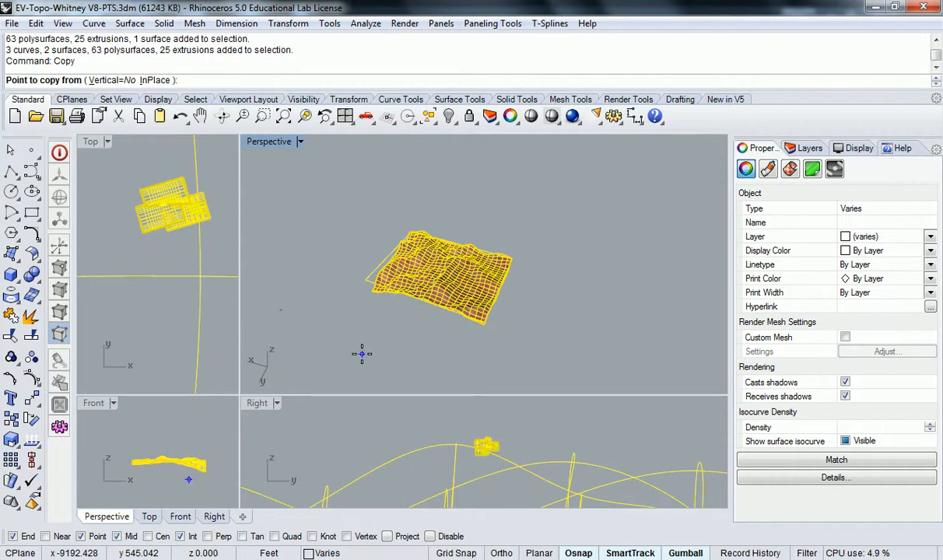
click(458, 199)
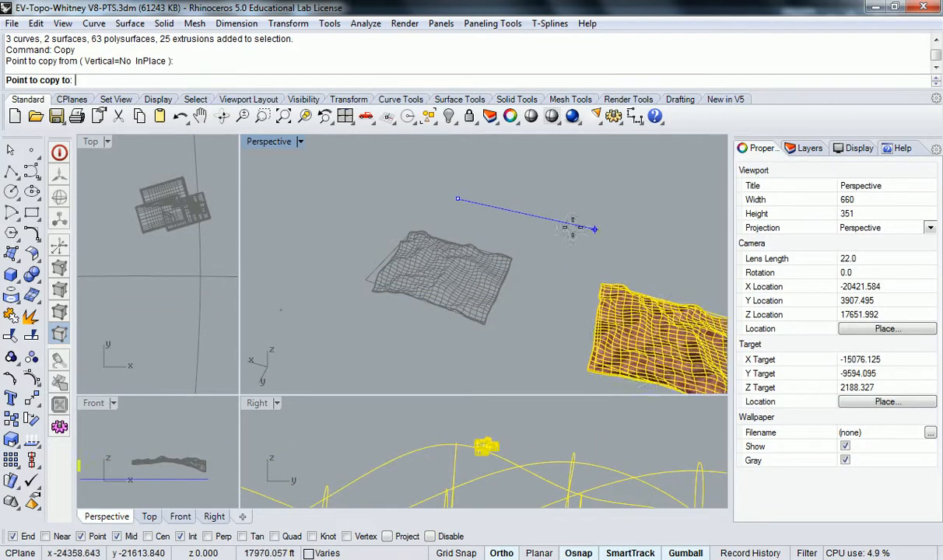
click(549, 220)
key(Return)
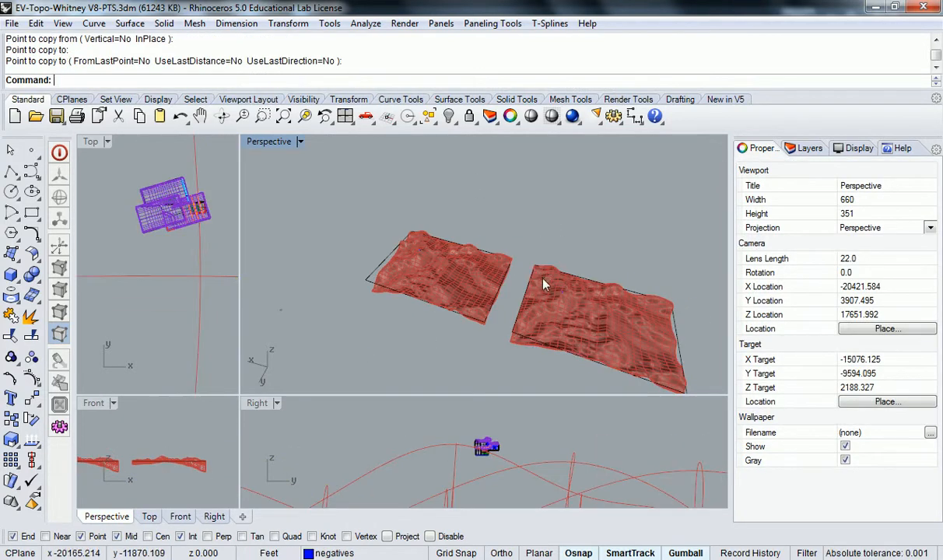
right_drag(593, 293, 550, 247)
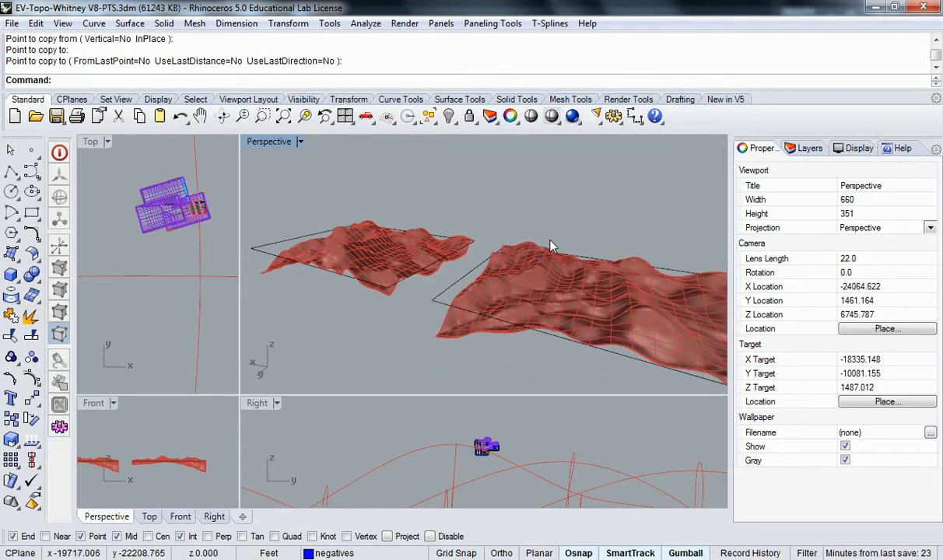
key(ctrl+s)
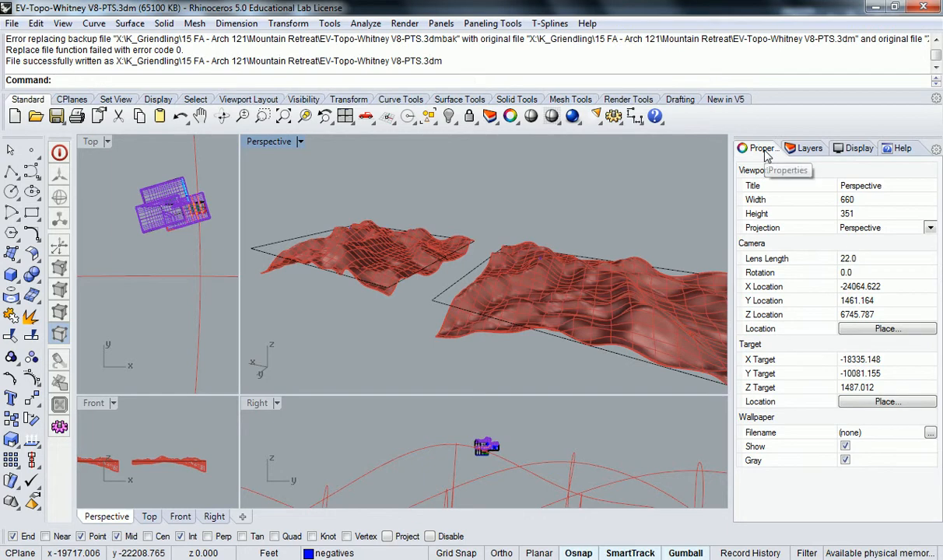
Set the perspective view's lens length to 50 and zoom in on the house.
text(50)
key(Return)
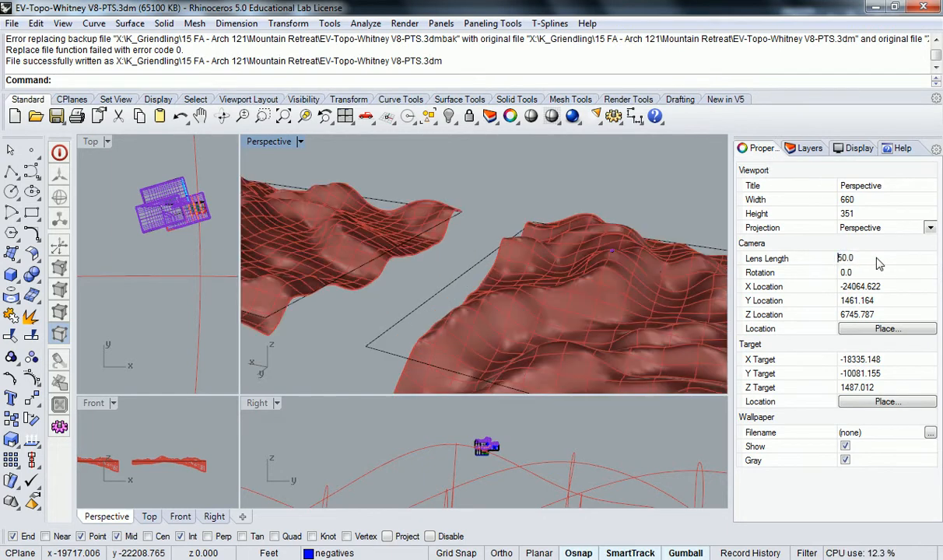
right_drag(631, 239, 457, 206)
scroll(506, 261, up, 6)
click(509, 268)
key(Return)
key(Escape)
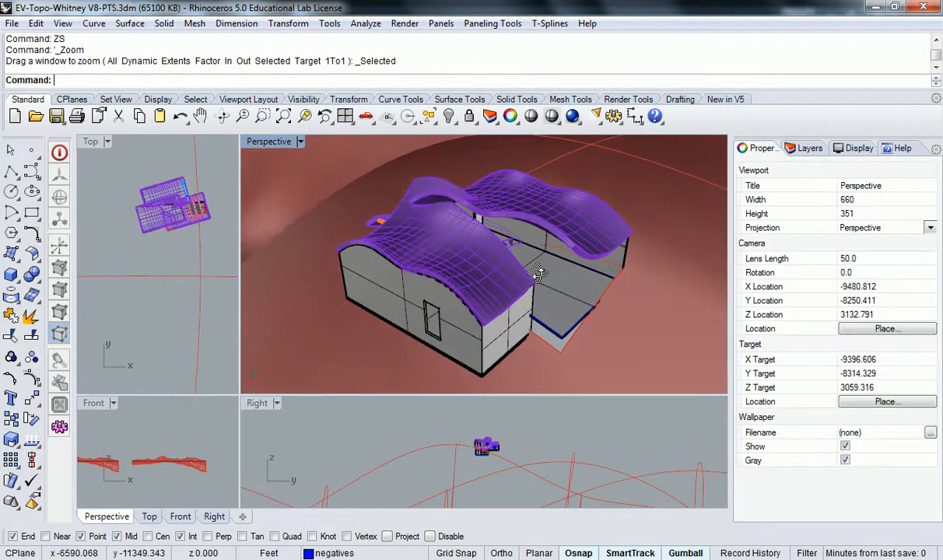
Frame the house and its surrounding terrain in the top view and widen that viewport.
scroll(529, 270, down, 6)
scroll(506, 251, down, 14)
right_drag(536, 219, 505, 288)
right_drag(190, 236, 194, 252)
scroll(194, 251, down, 20)
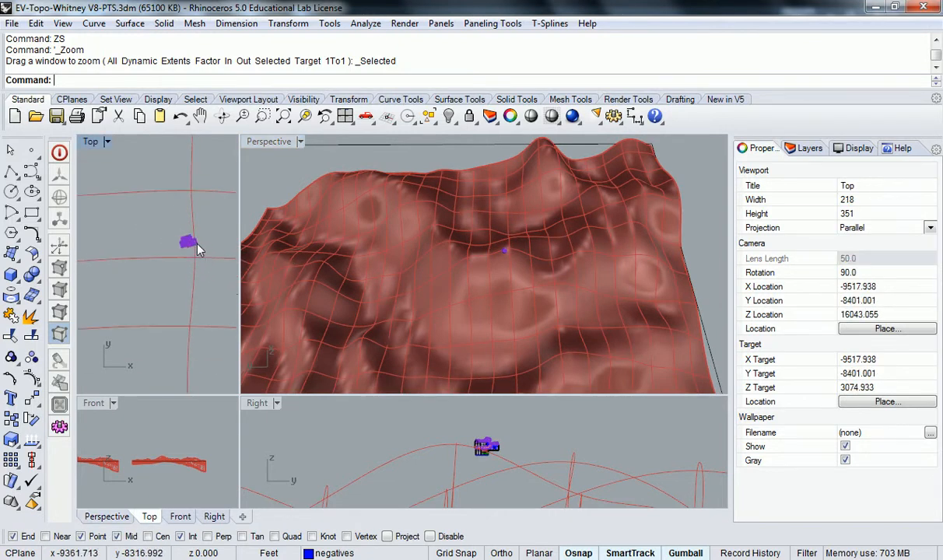
scroll(202, 242, down, 2)
scroll(153, 233, up, 10)
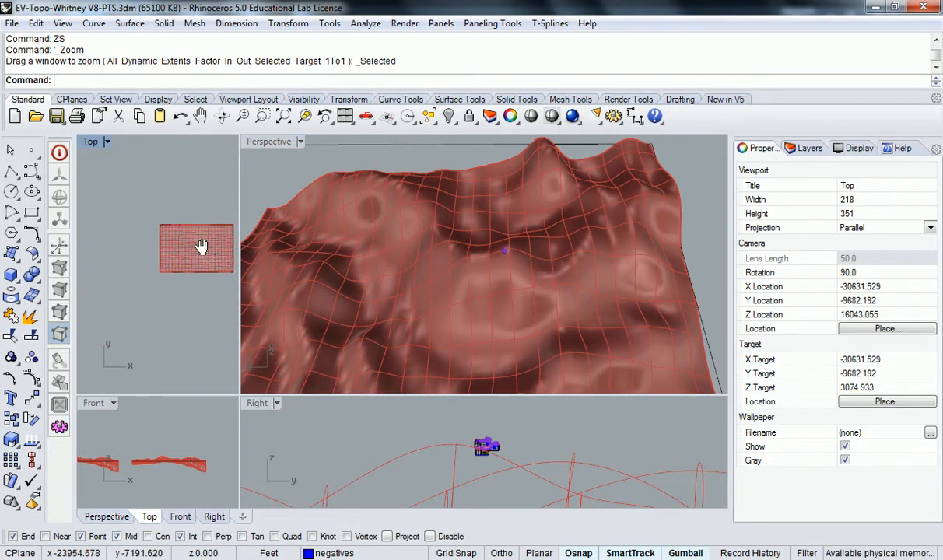
right_drag(205, 248, 104, 246)
click(190, 234)
key(Escape)
scroll(180, 248, up, 12)
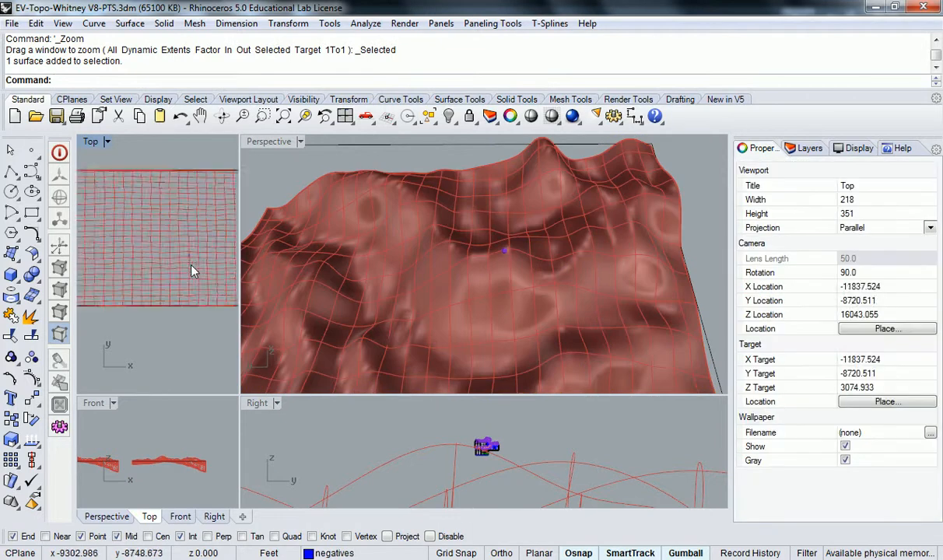
scroll(162, 264, up, 10)
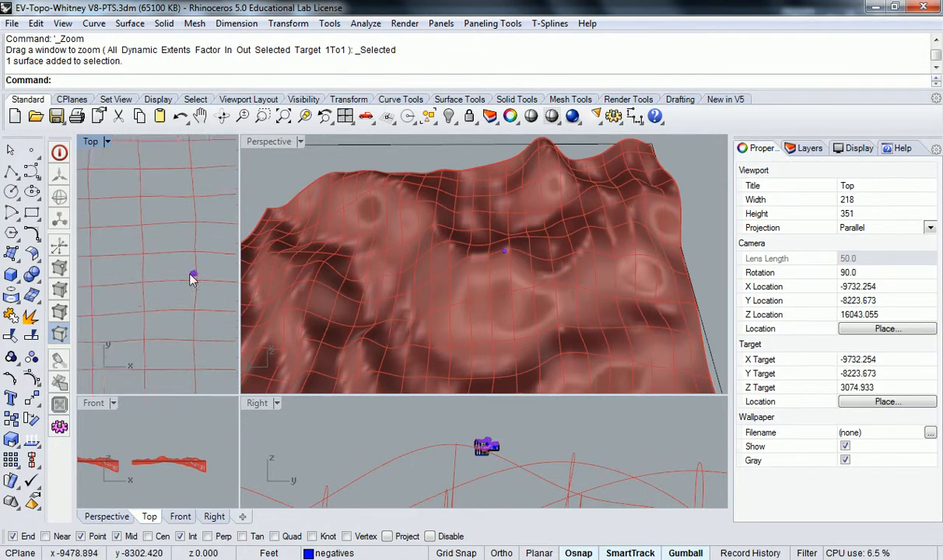
mouse_move(158, 267)
right_down()
mouse_move(168, 259)
mouse_move(162, 249)
mouse_move(176, 265)
right_up()
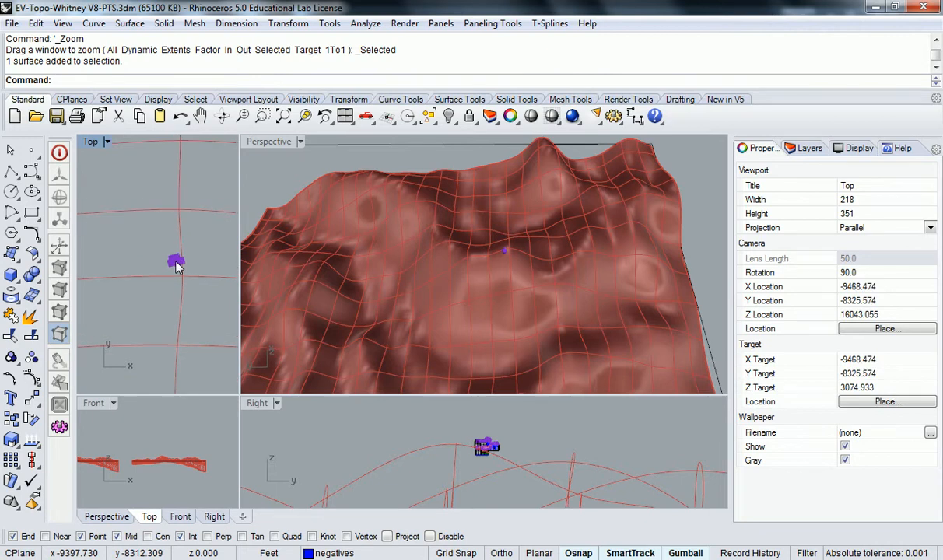
drag(238, 192, 297, 187)
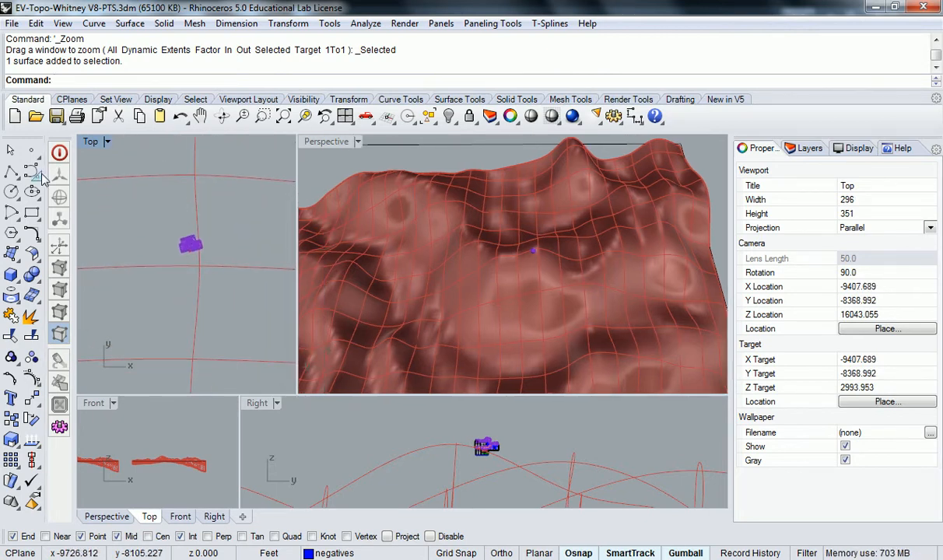
Make the Default layer current and draw a rectangle around the house and its nearby terrain in the top view.
click(31, 212)
right_drag(148, 196, 160, 219)
click(801, 148)
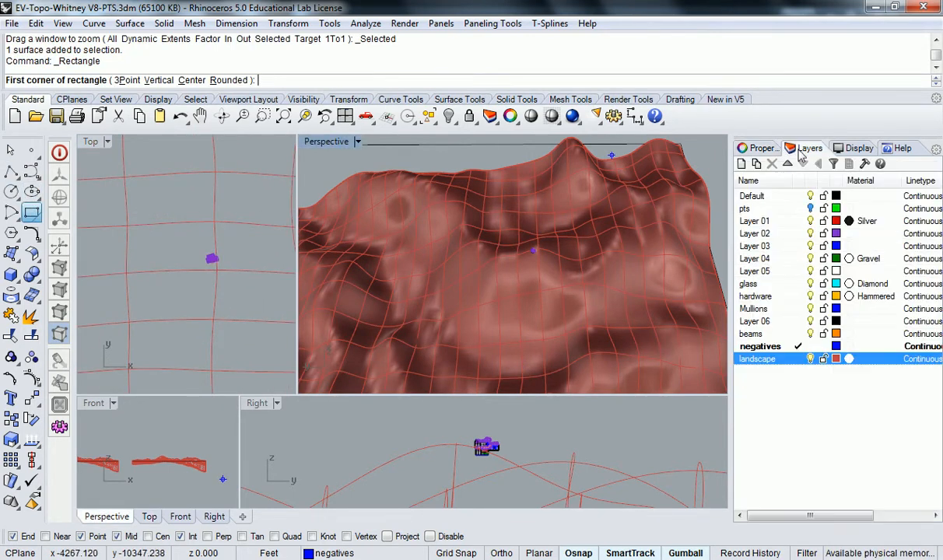
double_click(787, 196)
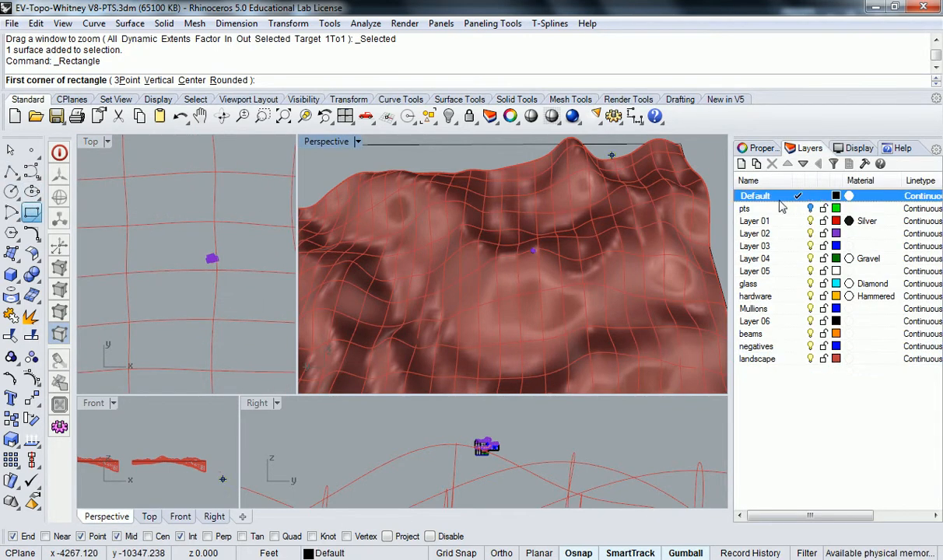
click(145, 206)
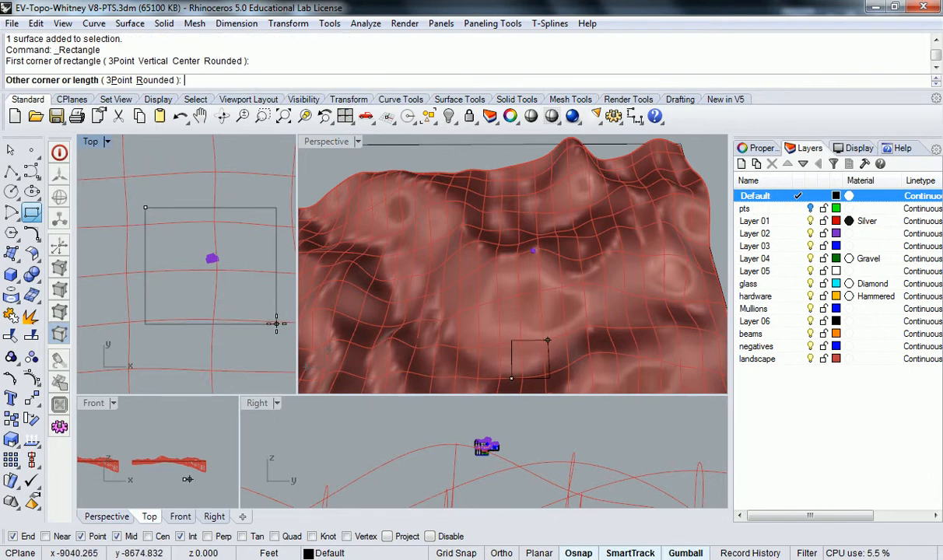
click(279, 325)
Trim away the terrain outside the rectangle, using the rectangle as the cutting object.
right_drag(260, 287, 268, 309)
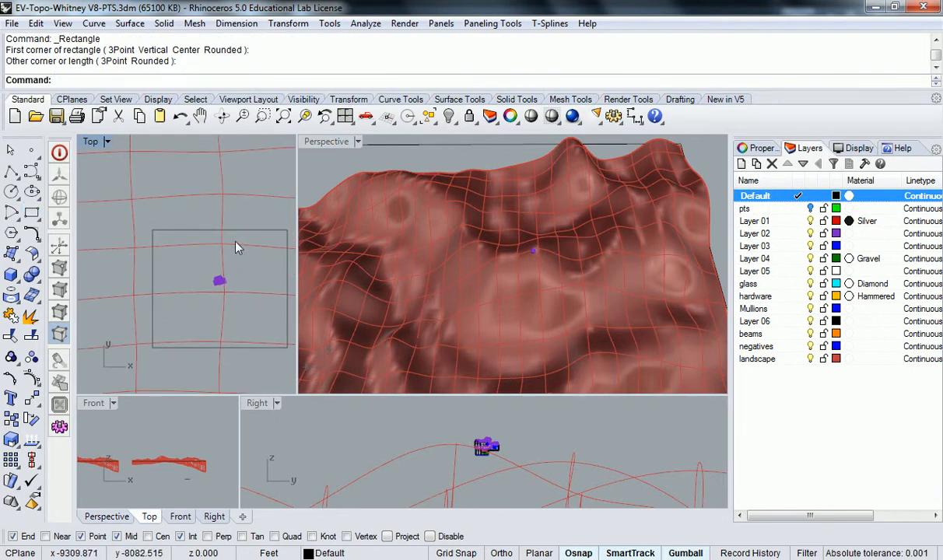
click(241, 230)
key(Escape)
scroll(262, 235, down, 8)
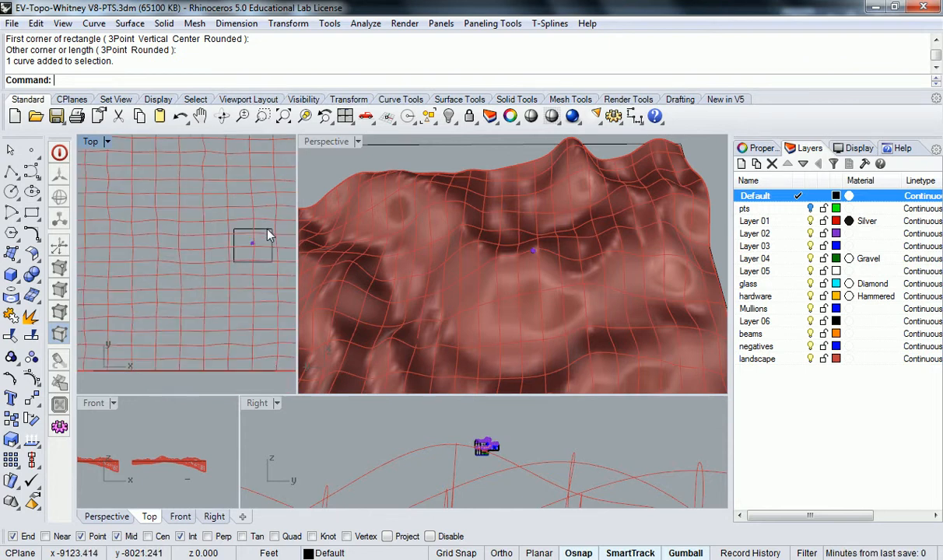
key(Return)
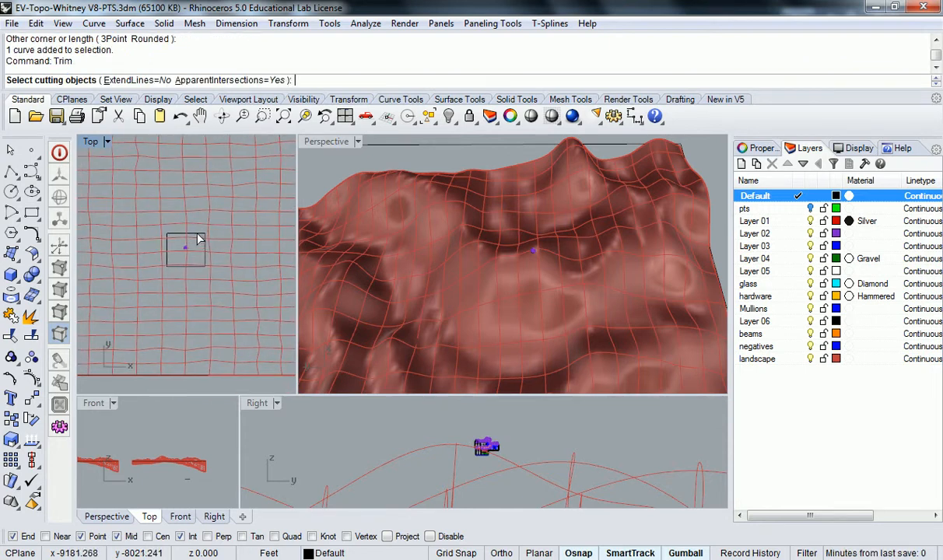
click(199, 233)
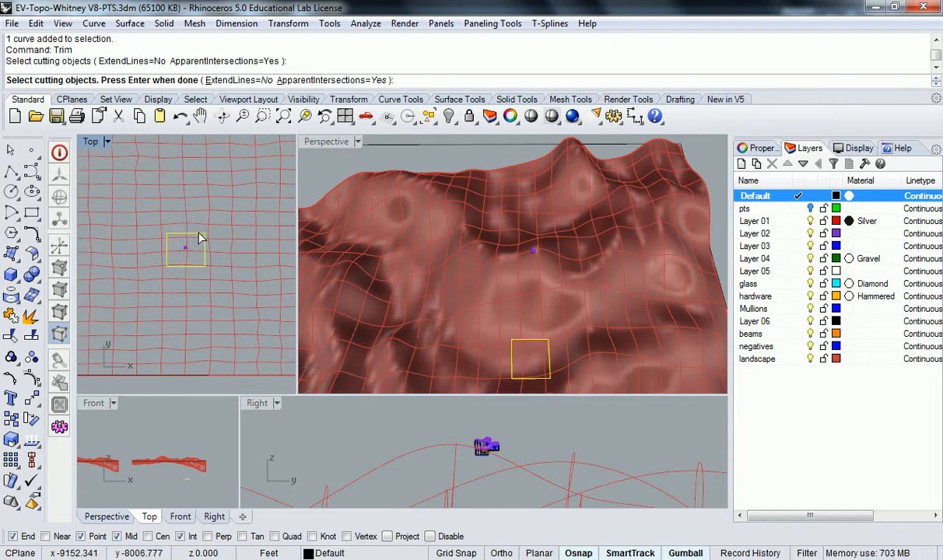
key(Return)
click(209, 206)
key(Return)
Draw a smaller rectangle around the house inside the trimmed terrain in the top view.
right_drag(490, 292, 550, 235)
scroll(536, 244, up, 8)
right_drag(460, 269, 425, 279)
right_drag(501, 299, 545, 249)
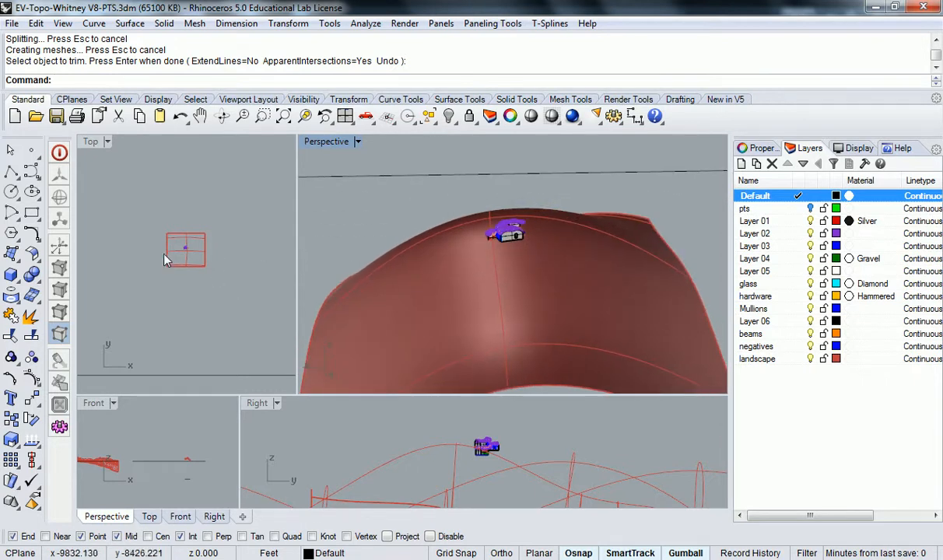
scroll(171, 262, up, 10)
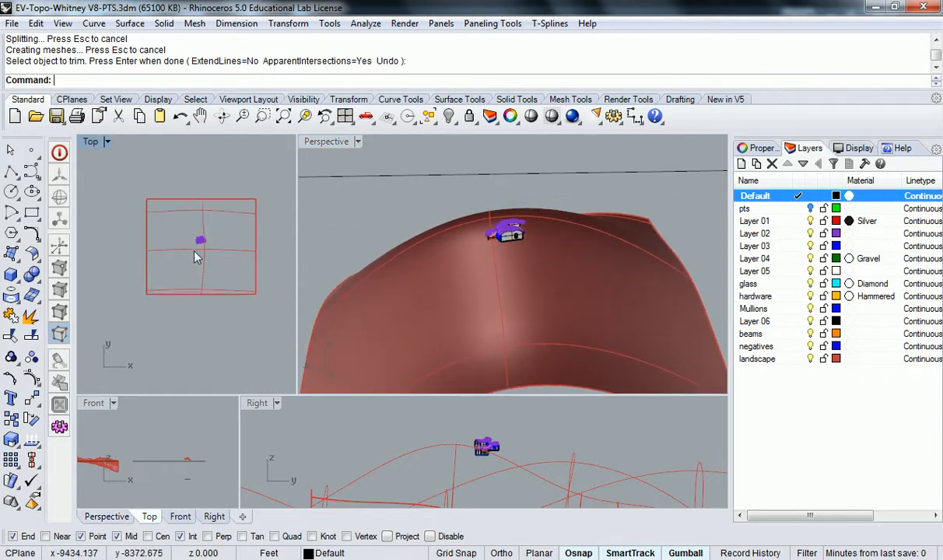
click(31, 213)
scroll(193, 232, down, 2)
click(170, 211)
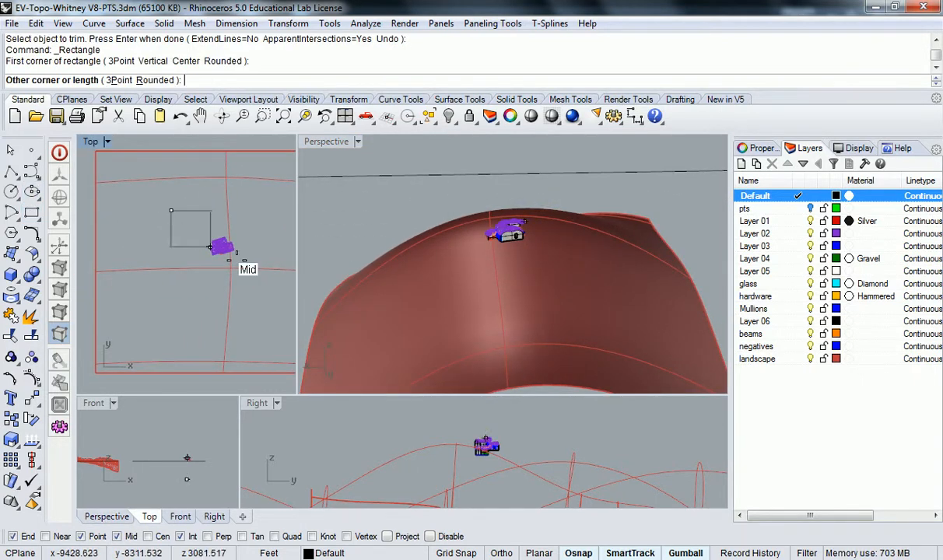
click(272, 286)
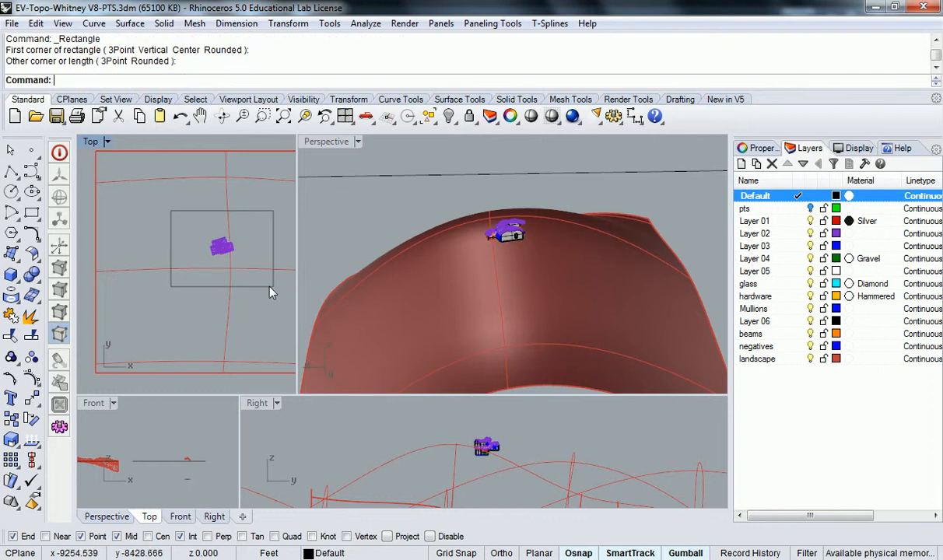
Trim the remaining terrain down to the smaller rectangle, discarding everything outside it.
scroll(226, 244, down, 2)
text(Trim)
key(Return)
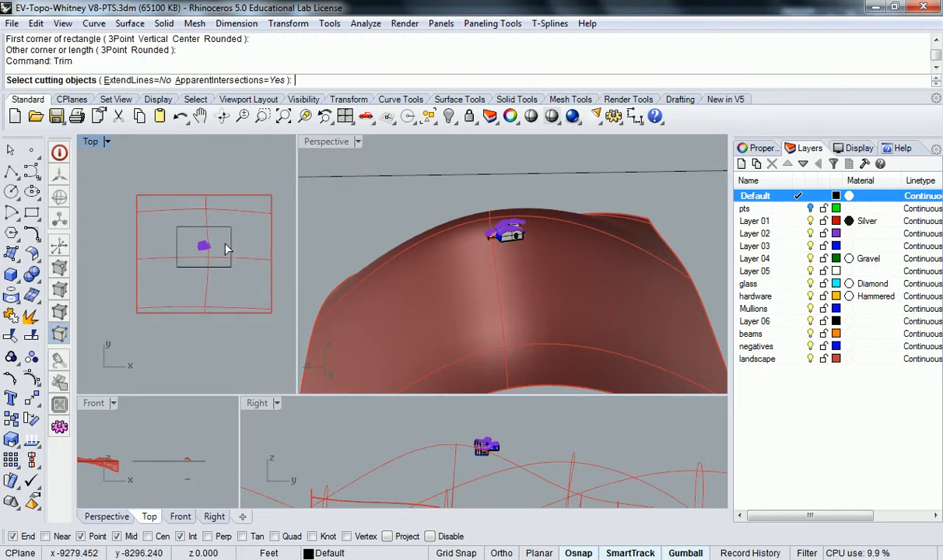
click(231, 248)
key(Return)
click(240, 194)
click(294, 242)
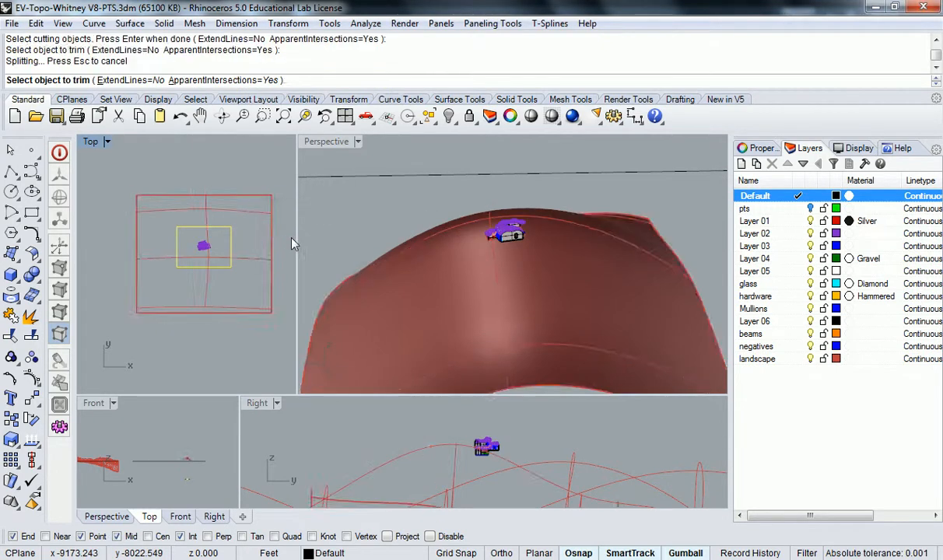
key(Return)
Examine the house and the trimmed terrain patch from several sides in the perspective view.
right_drag(473, 242, 429, 283)
scroll(595, 231, up, 5)
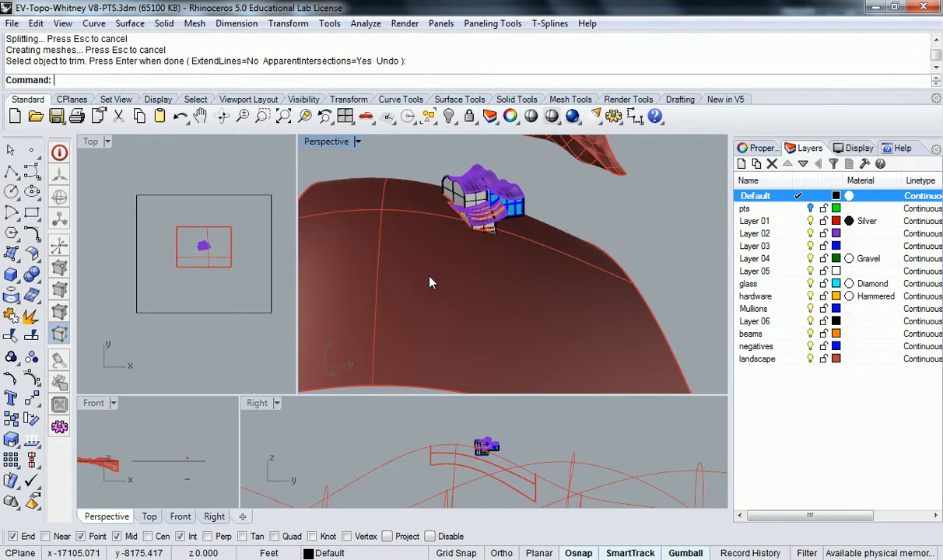
right_drag(524, 227, 412, 231)
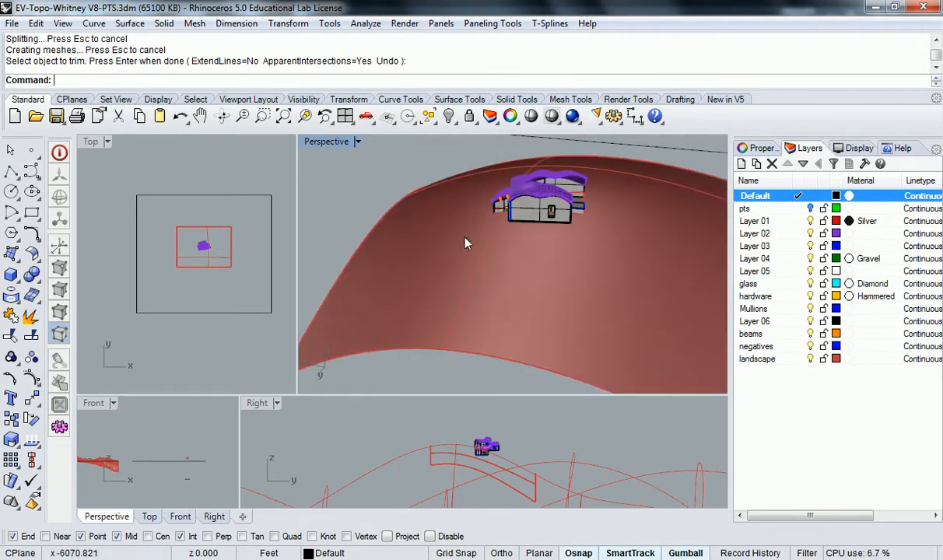
scroll(515, 249, down, 7)
right_drag(514, 250, 540, 261)
scroll(537, 267, up, 5)
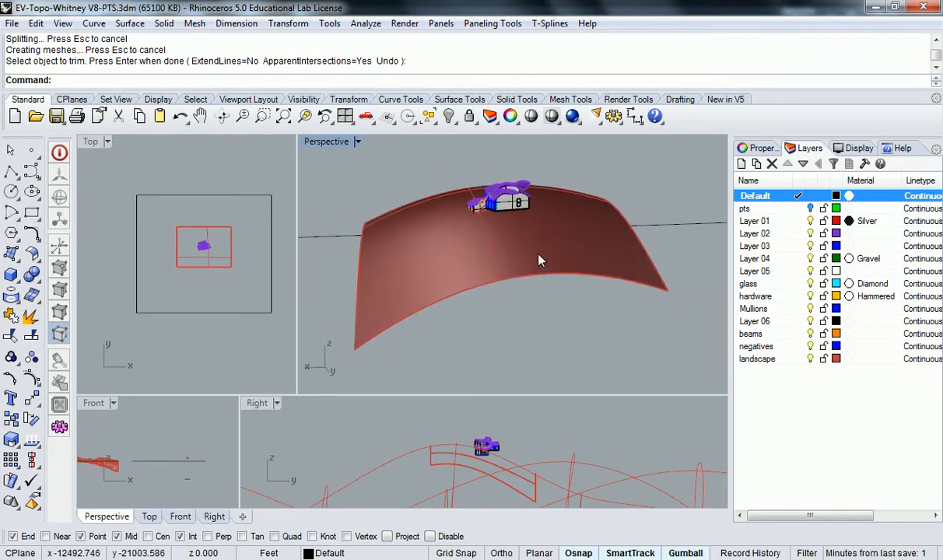